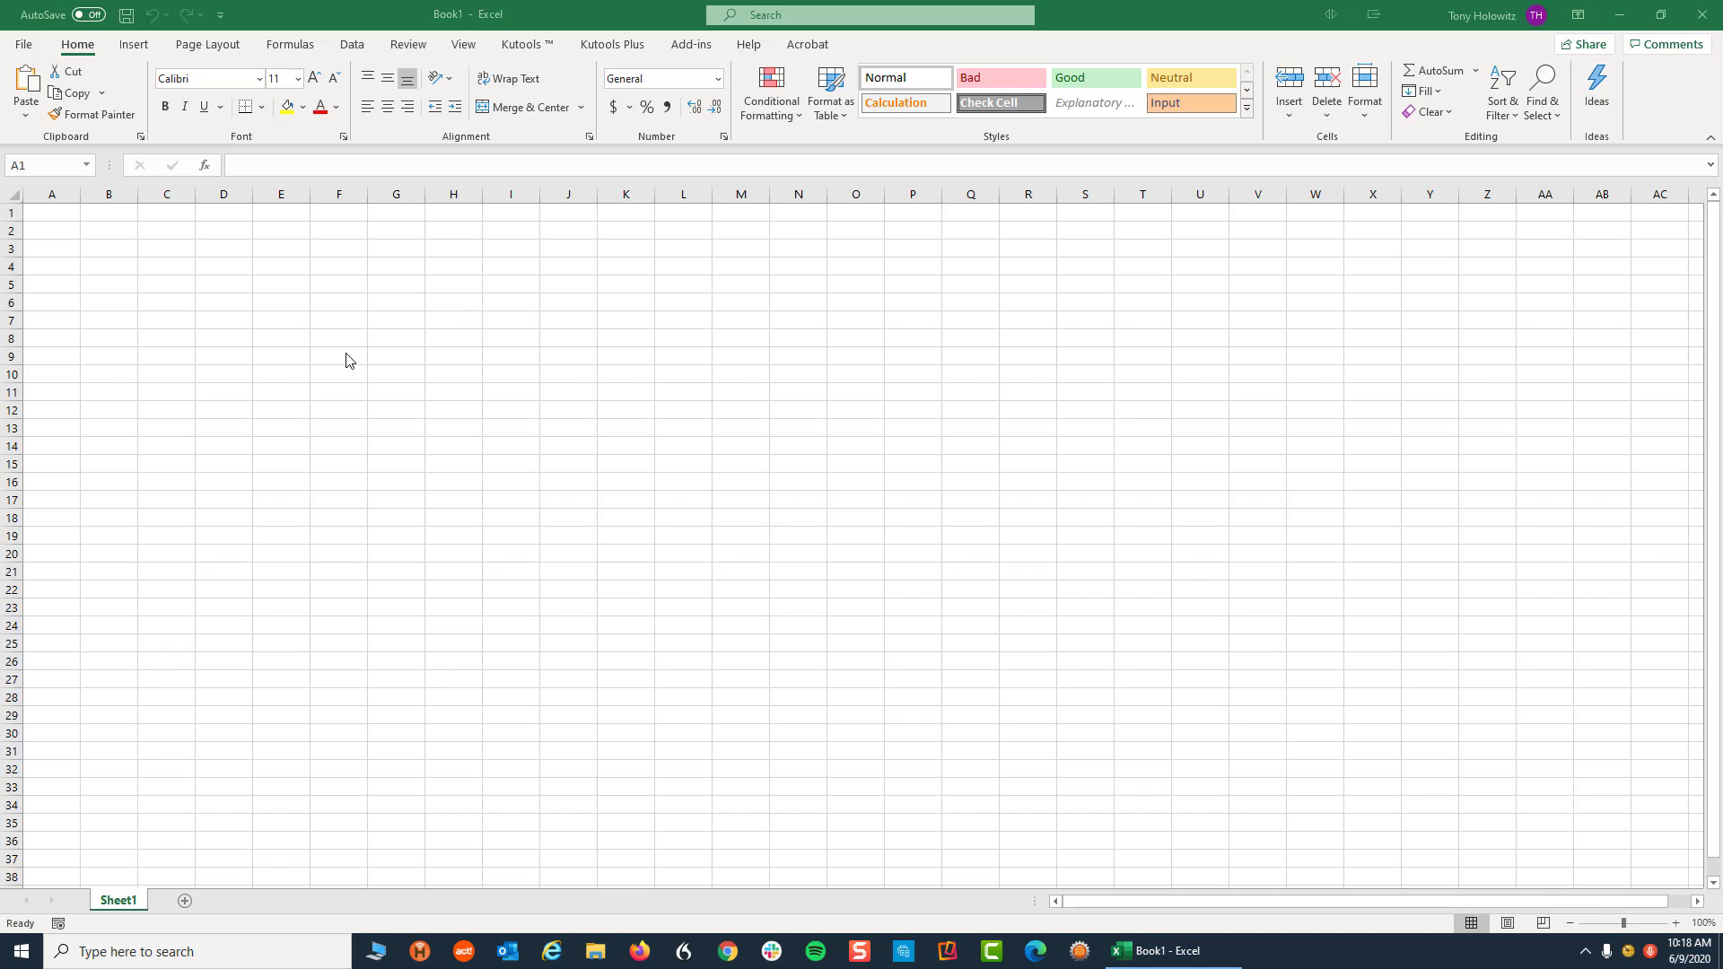
Browse to the Desktop folder to look for a file to open.
{"action": "left_click", "coordinate": [22, 51]}
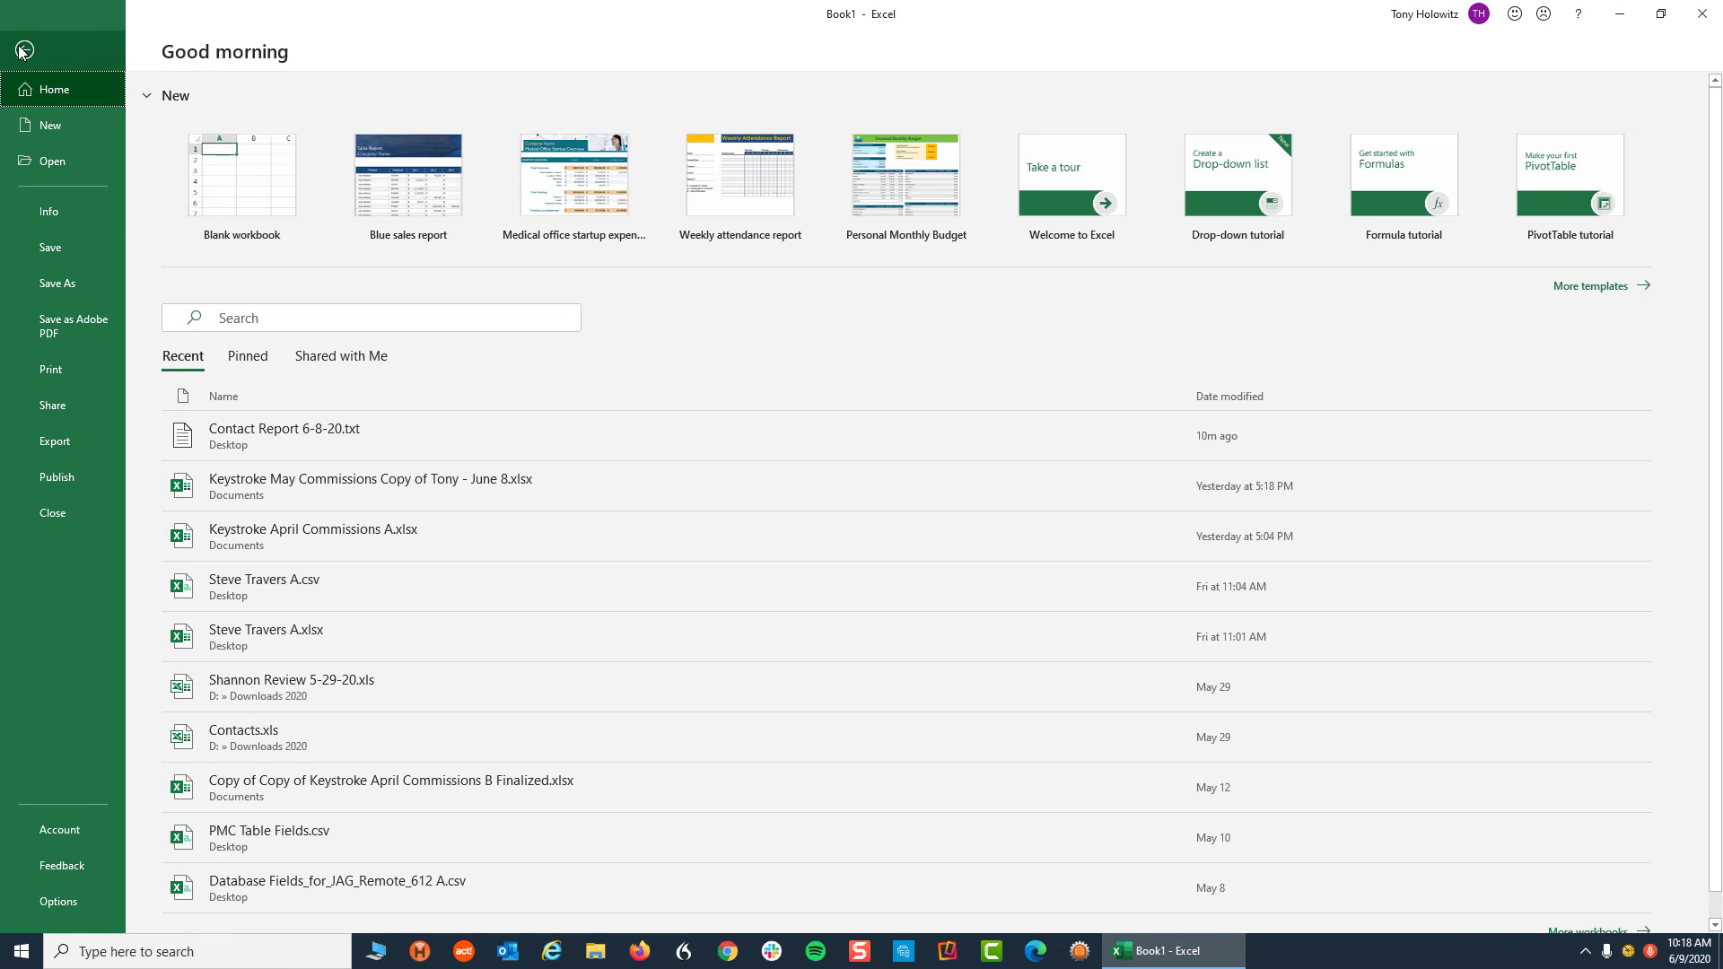
{"action": "left_click", "coordinate": [26, 50]}
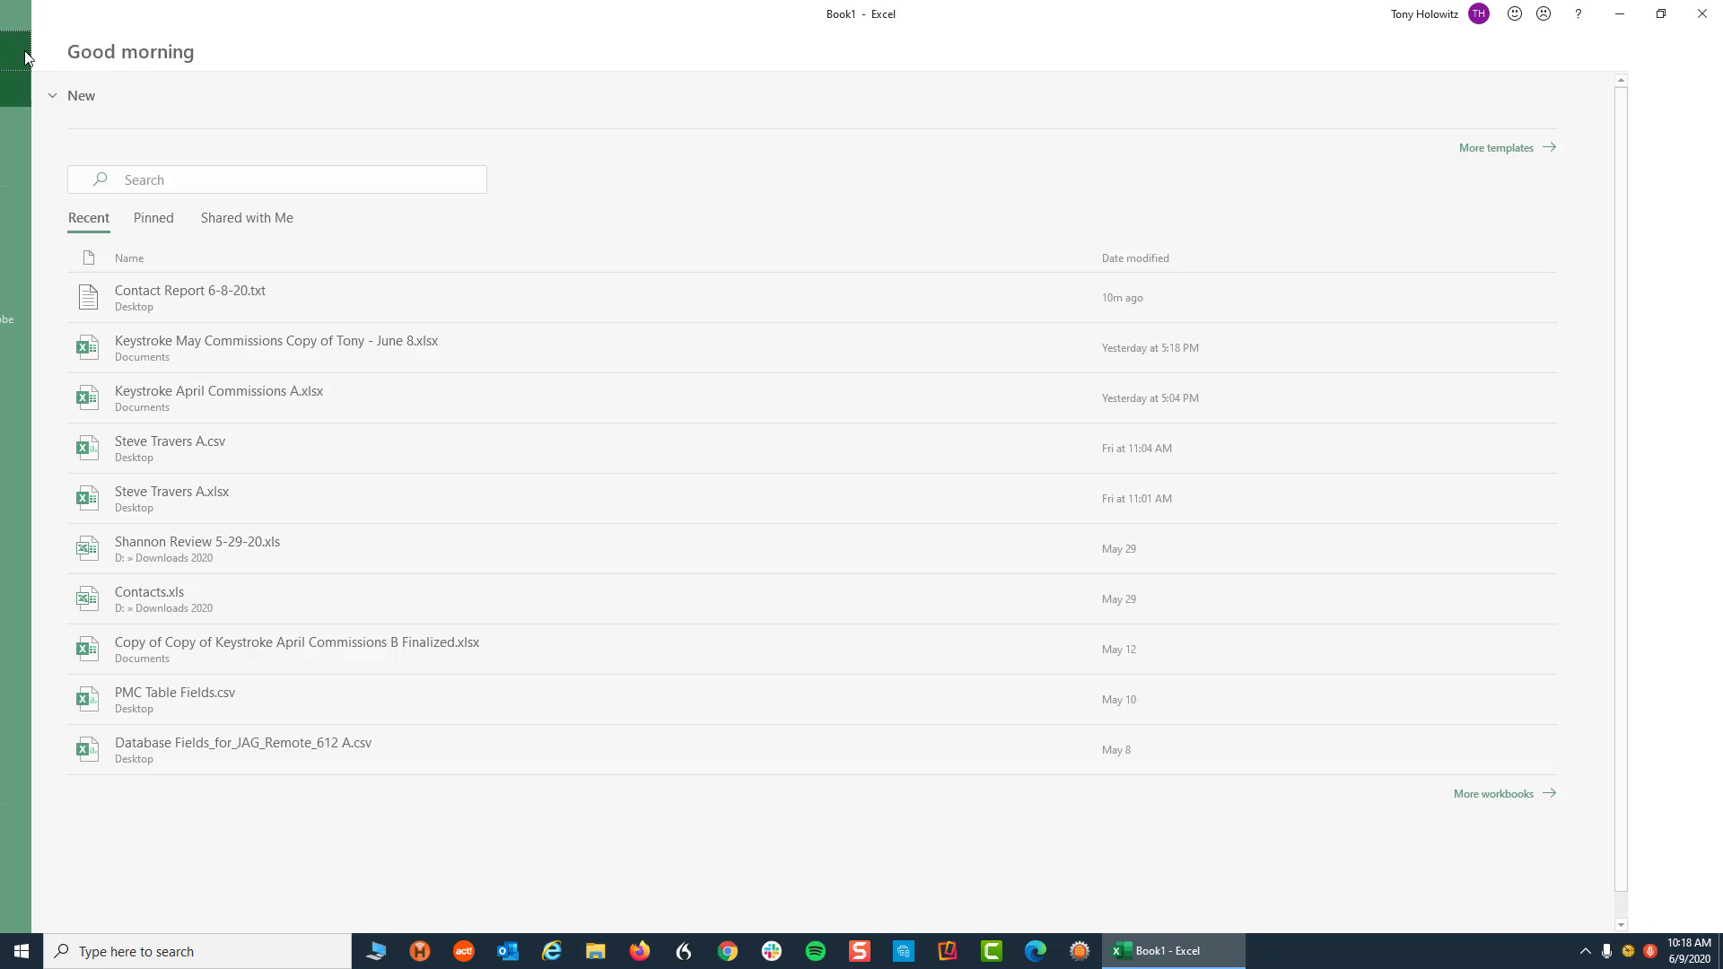
{"action": "left_click", "coordinate": [28, 52]}
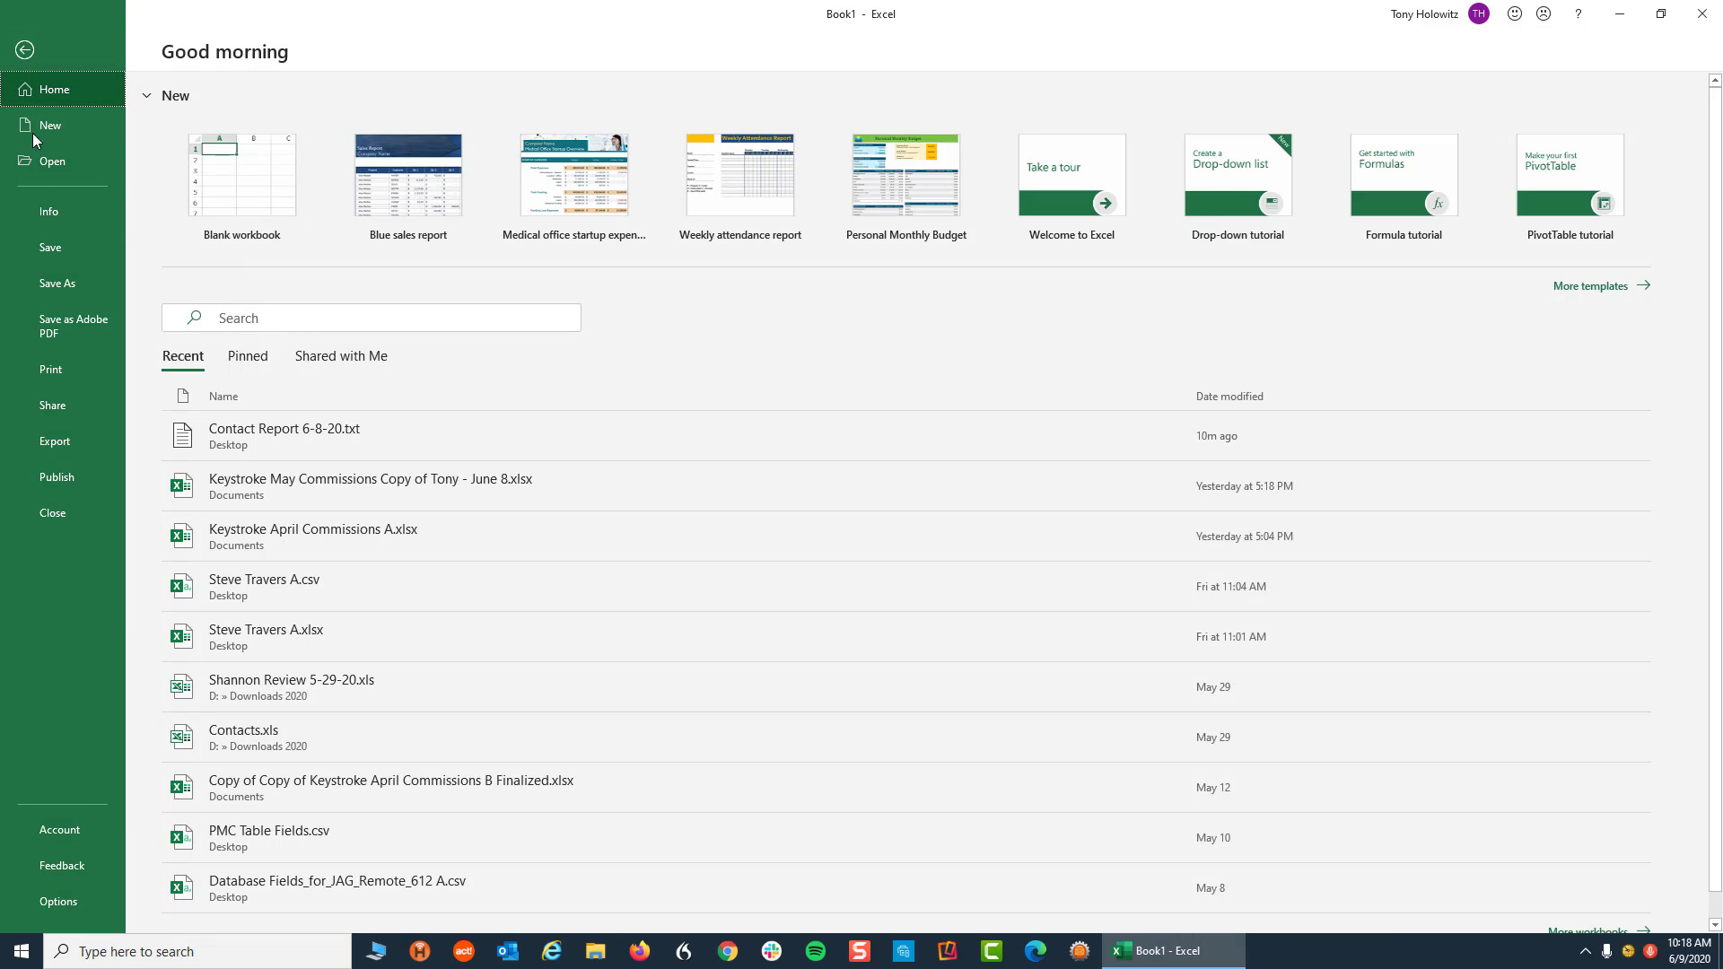
{"action": "left_click", "coordinate": [48, 165]}
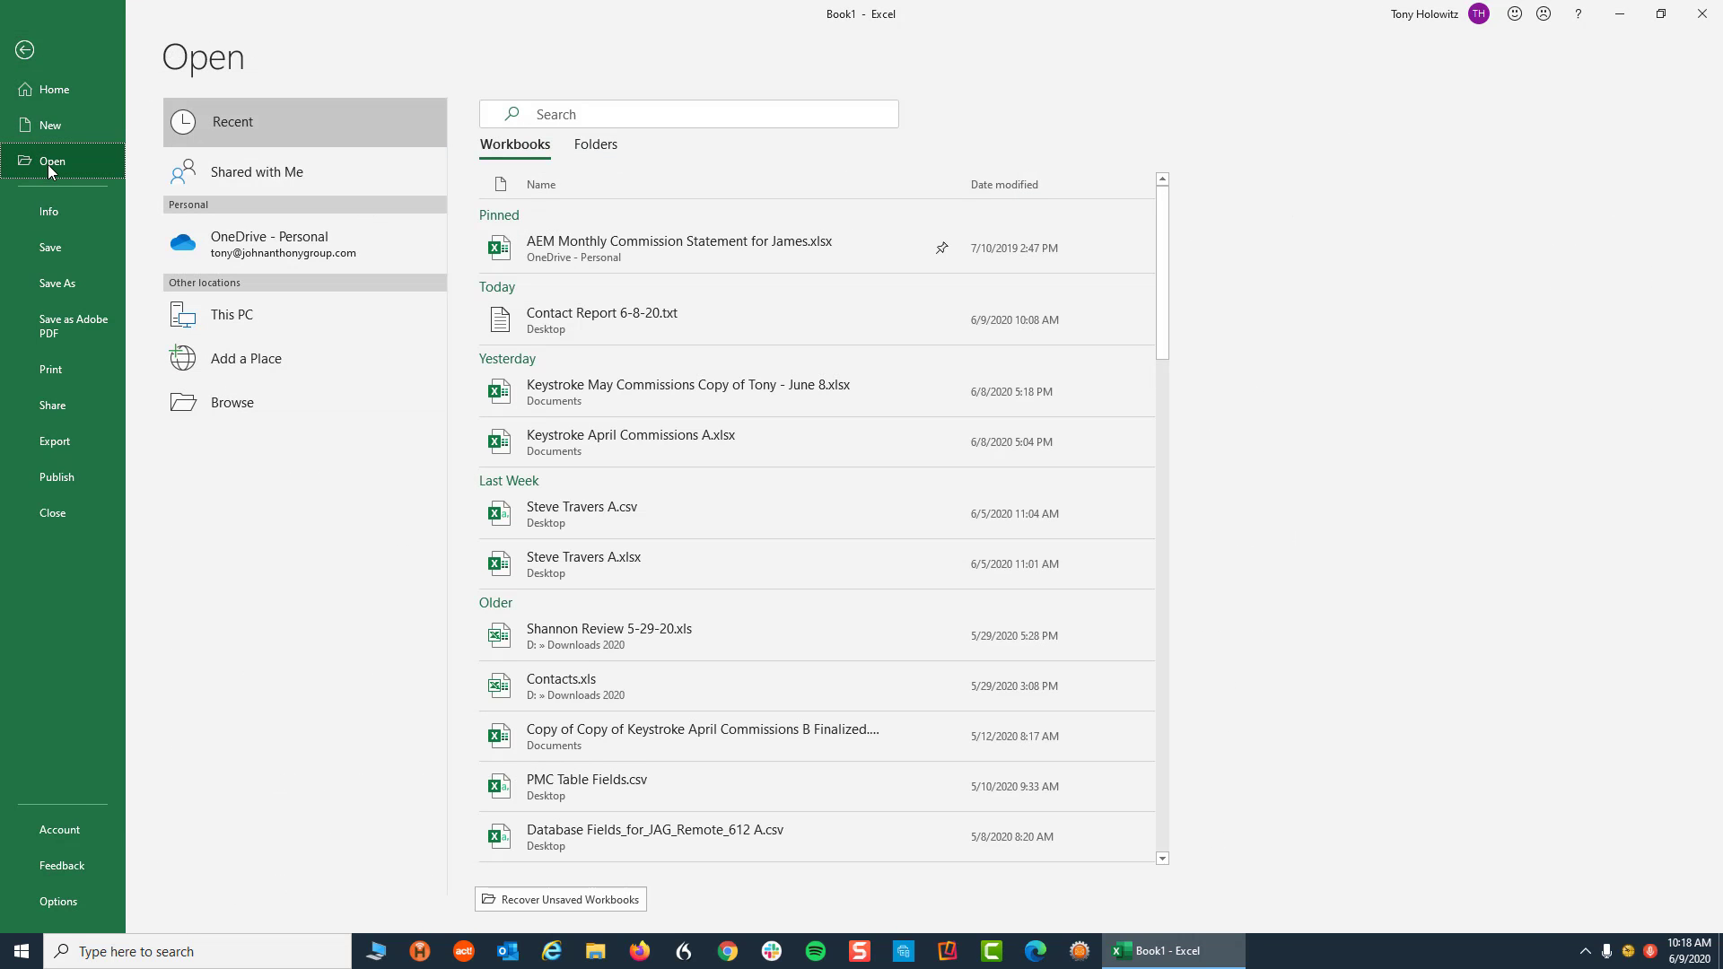
{"action": "left_click", "coordinate": [226, 404]}
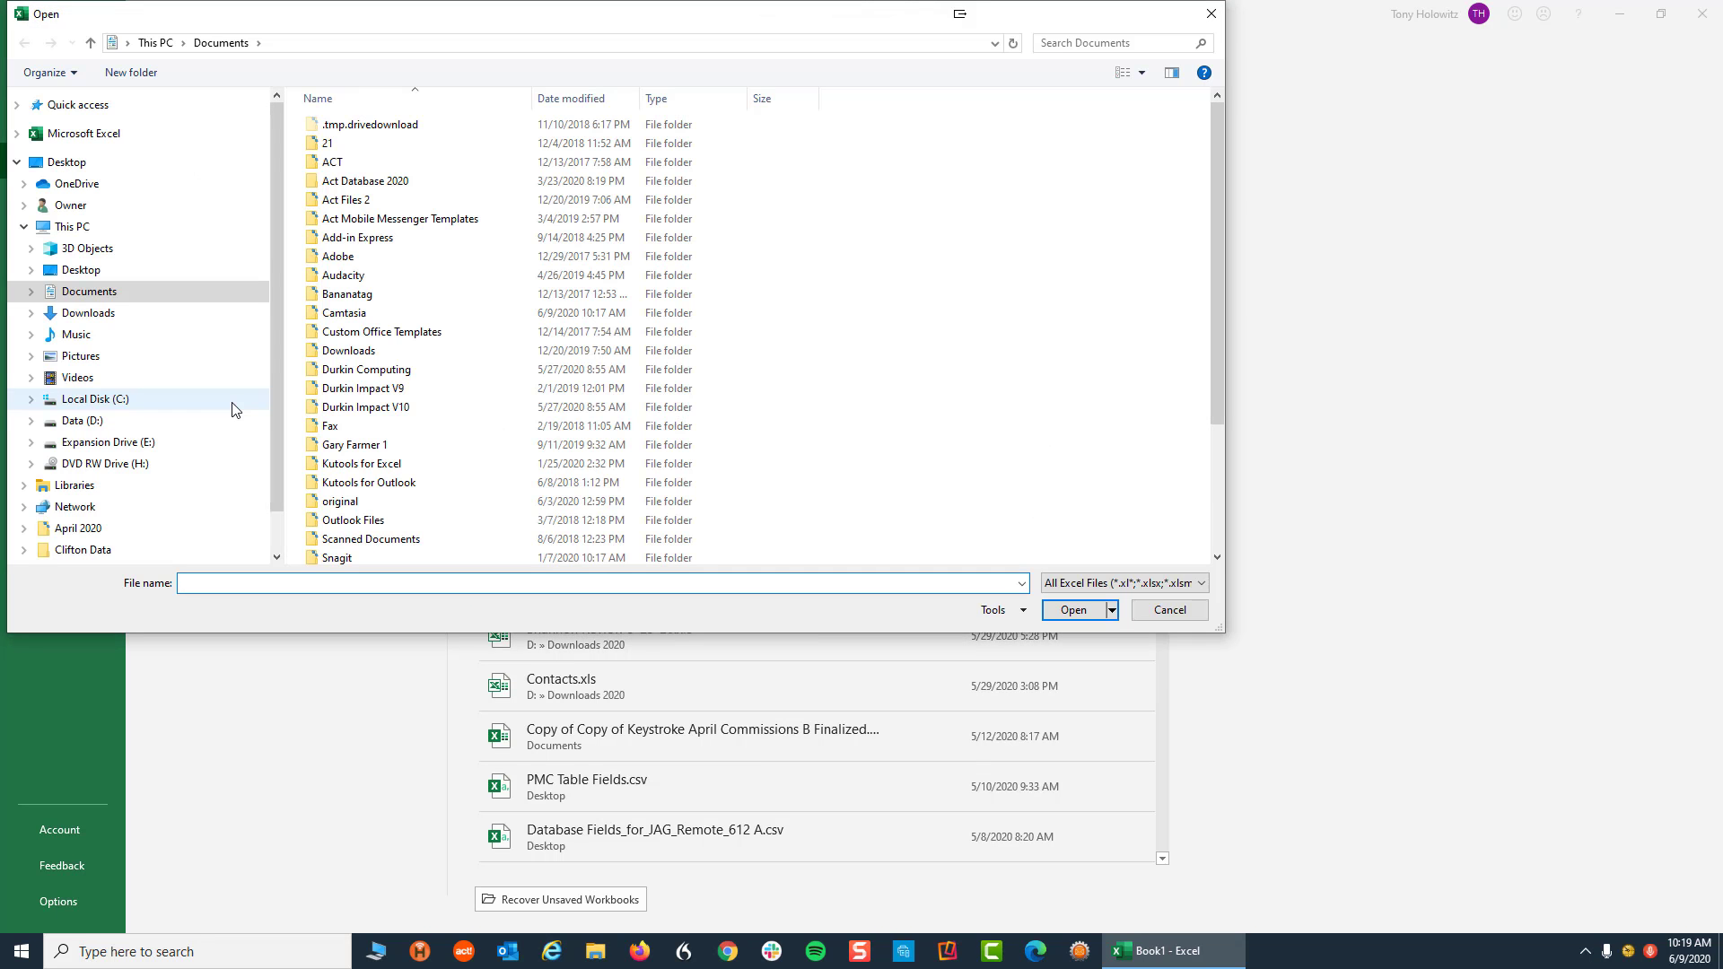
{"action": "left_click", "coordinate": [68, 164]}
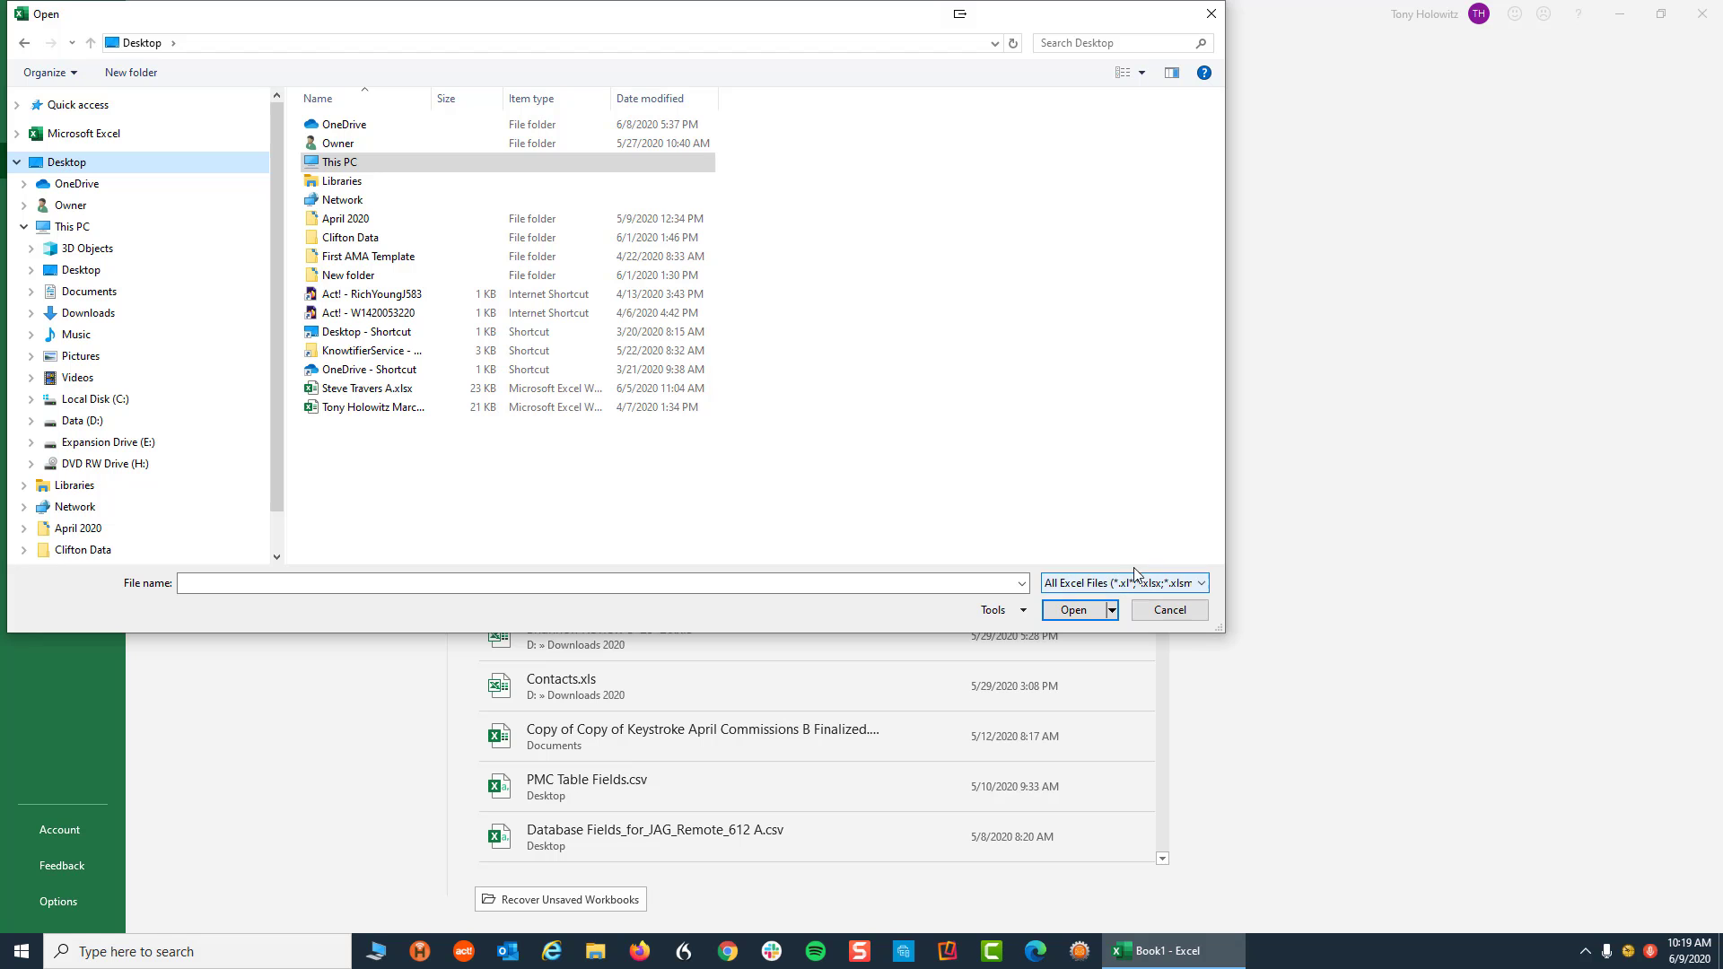
Show all file types and open Contact Report 6-8-20.txt from the Desktop for text import.
{"action": "left_click", "coordinate": [1204, 584]}
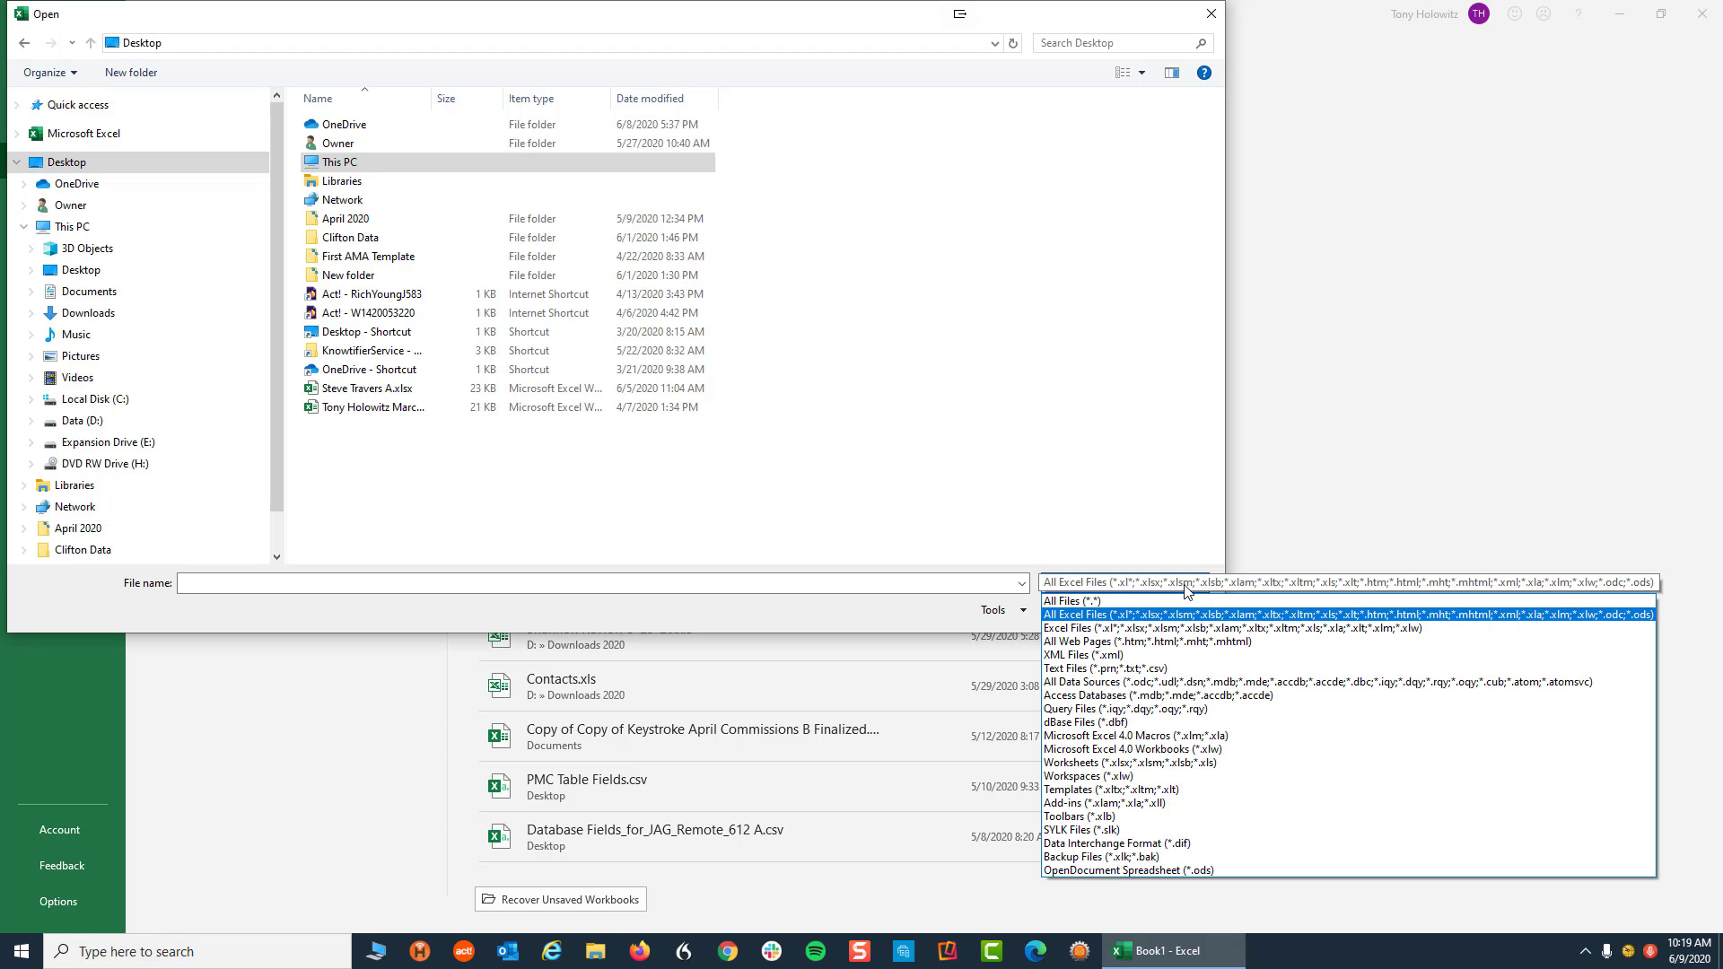
{"action": "left_click", "coordinate": [1096, 601]}
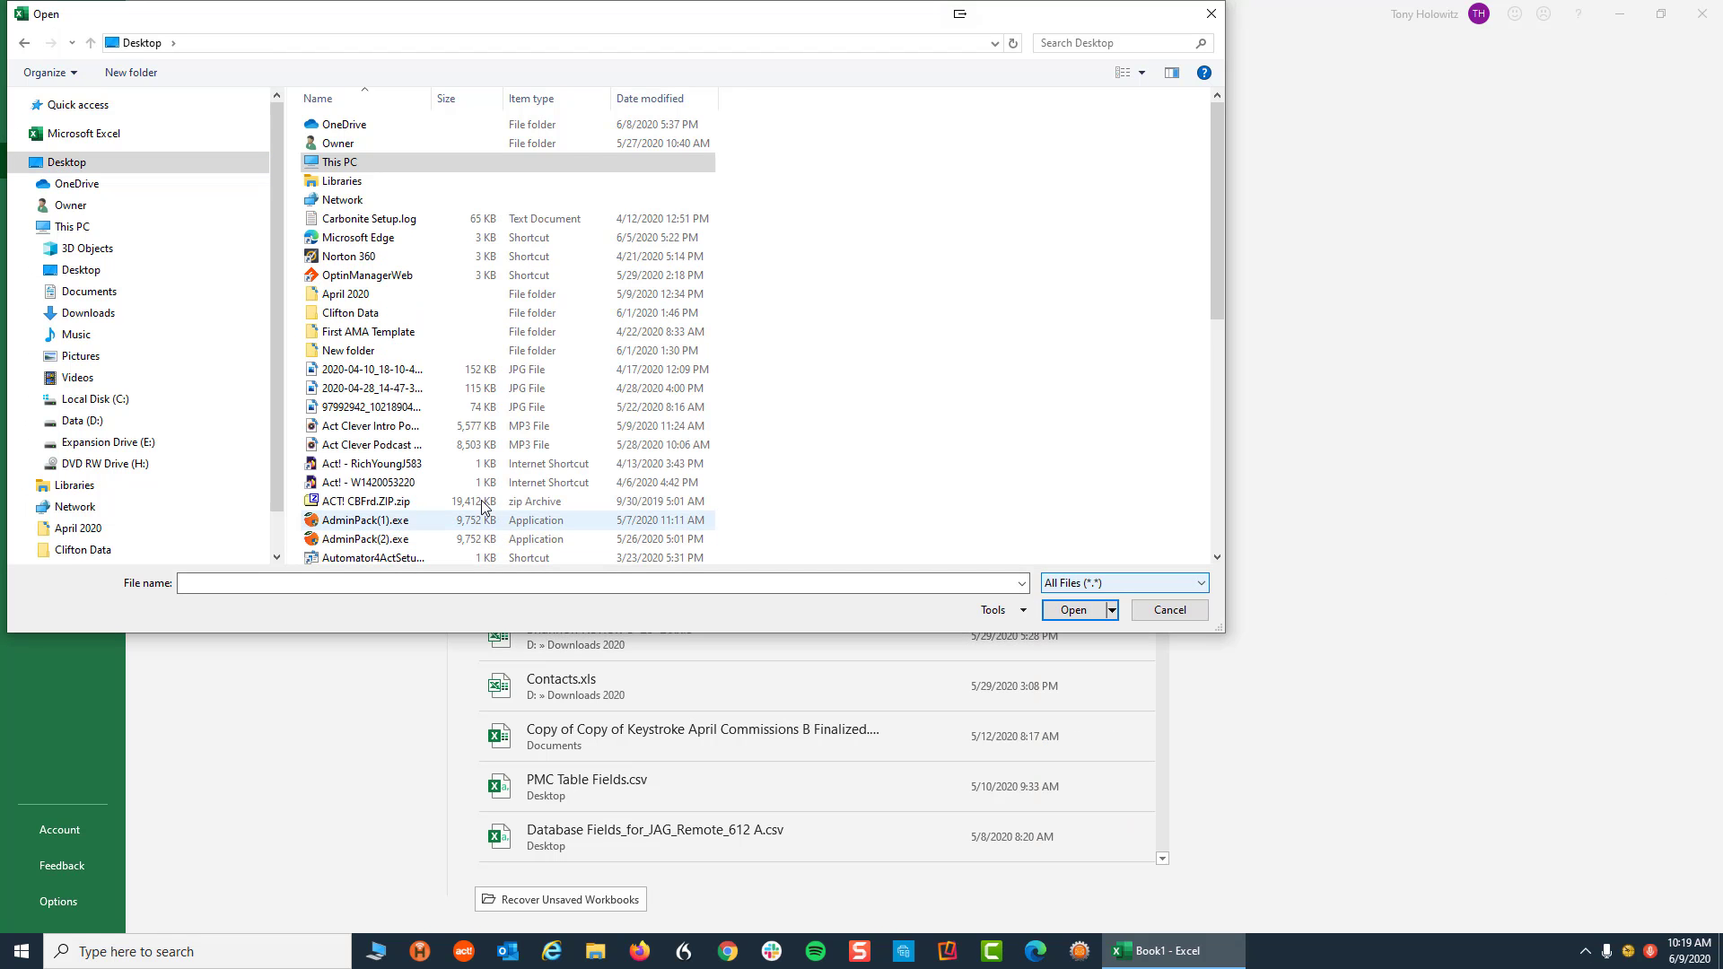
{"action": "scroll", "coordinate": [557, 439], "scroll_direction": "down", "scroll_amount": 3}
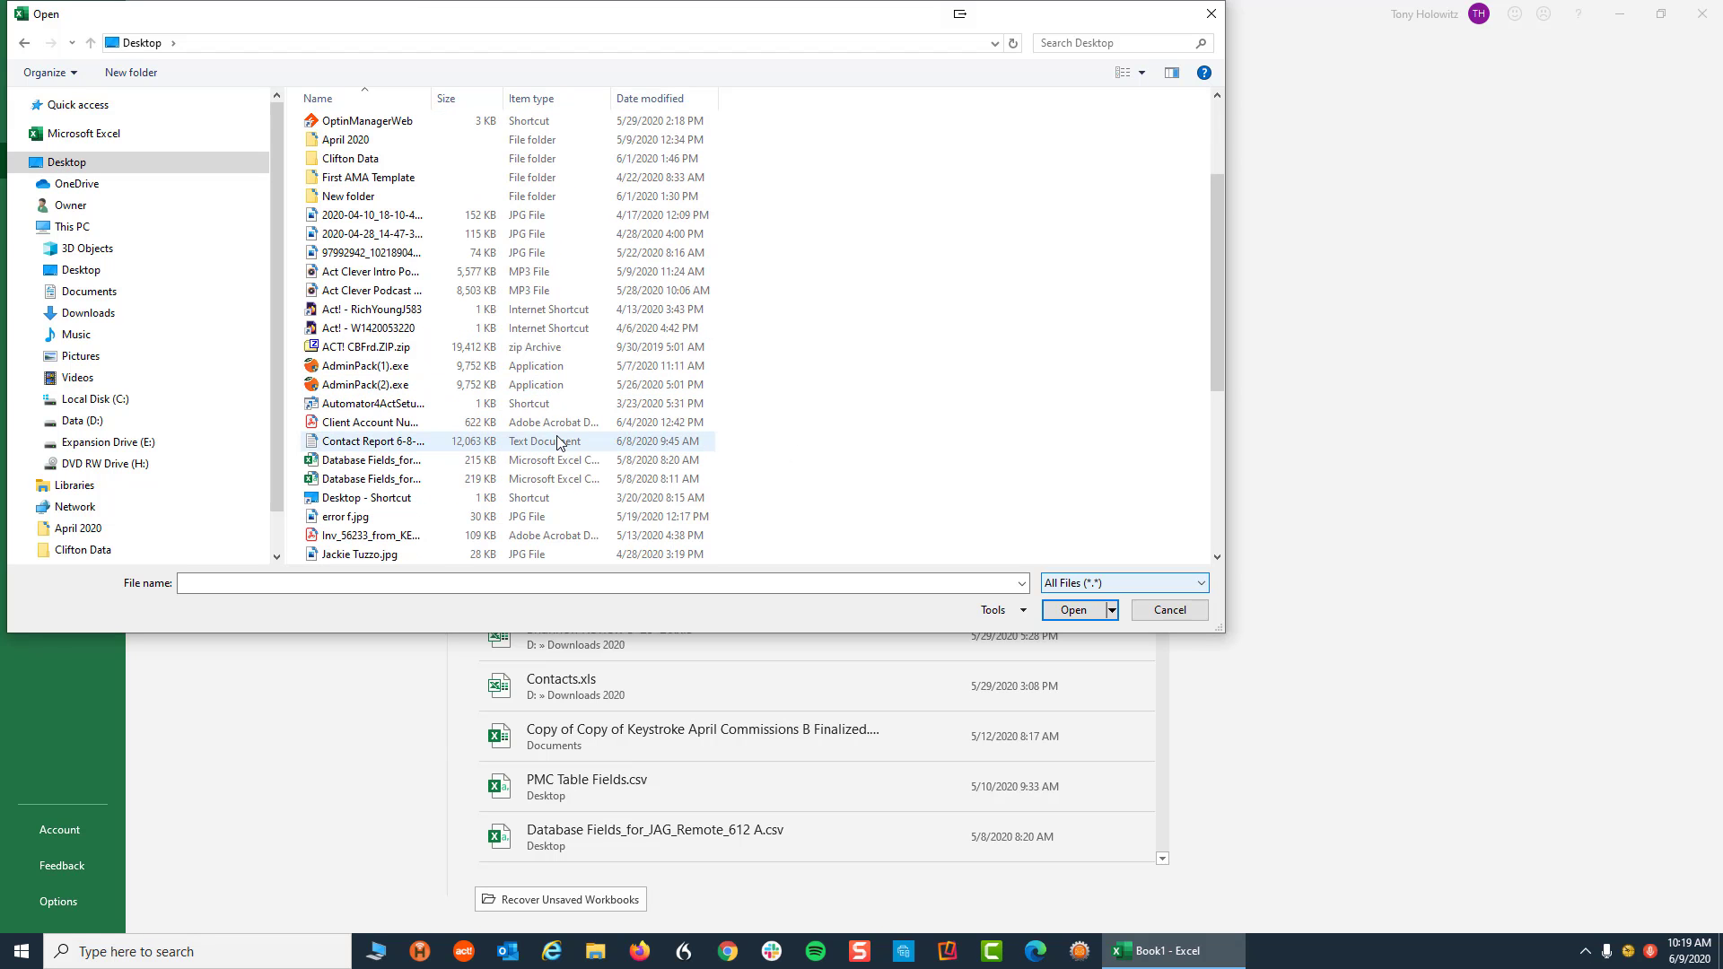
{"action": "left_click", "coordinate": [334, 441]}
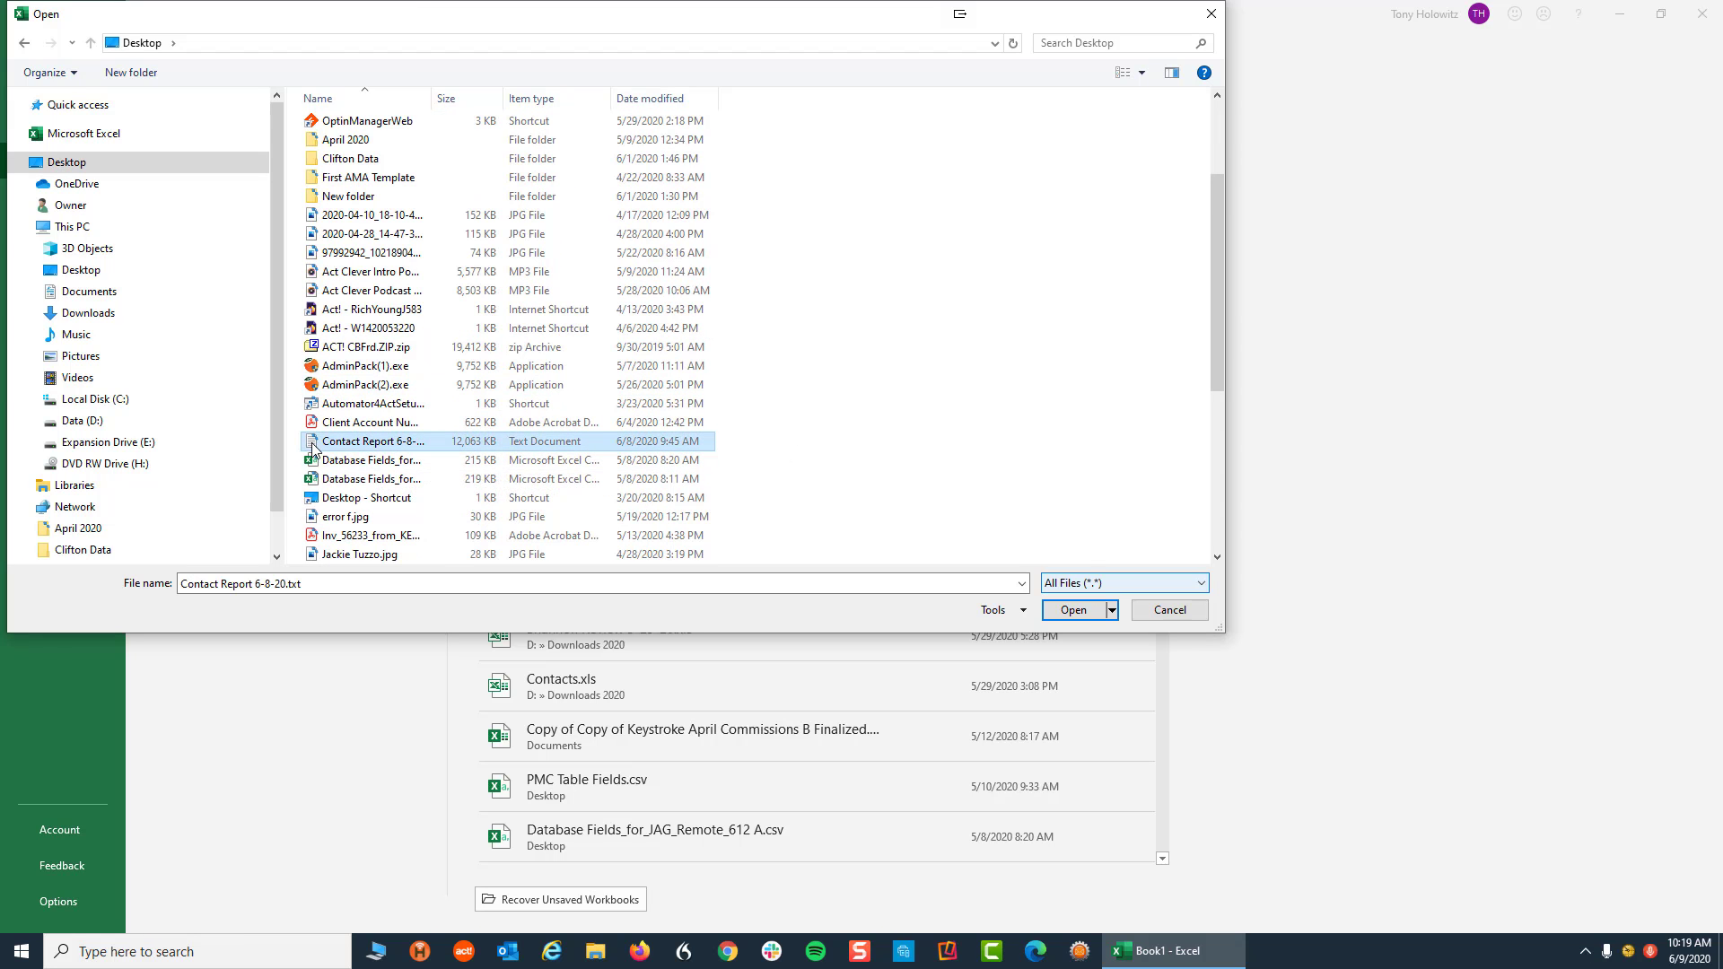
{"action": "left_click", "coordinate": [1075, 610]}
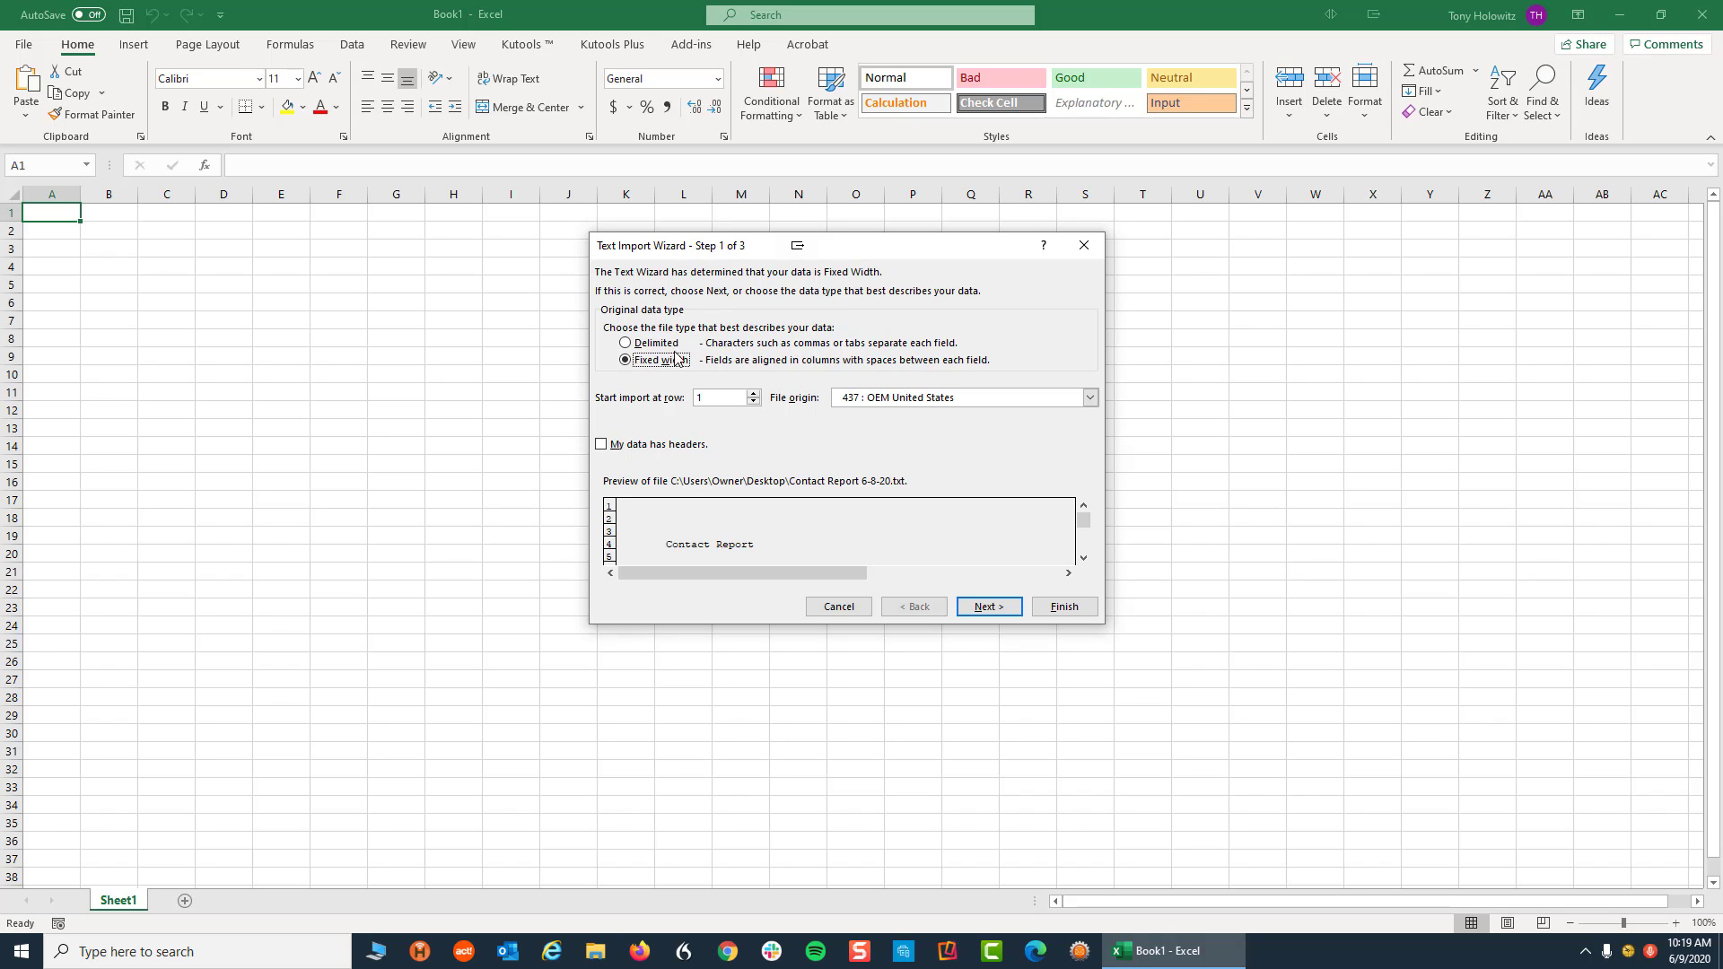
Examine the contact report's rows in the text import preview, and cancel the import.
{"action": "left_click", "coordinate": [1084, 558]}
{"action": "left_click", "coordinate": [1084, 558]}
{"action": "left_click", "coordinate": [1084, 558]}
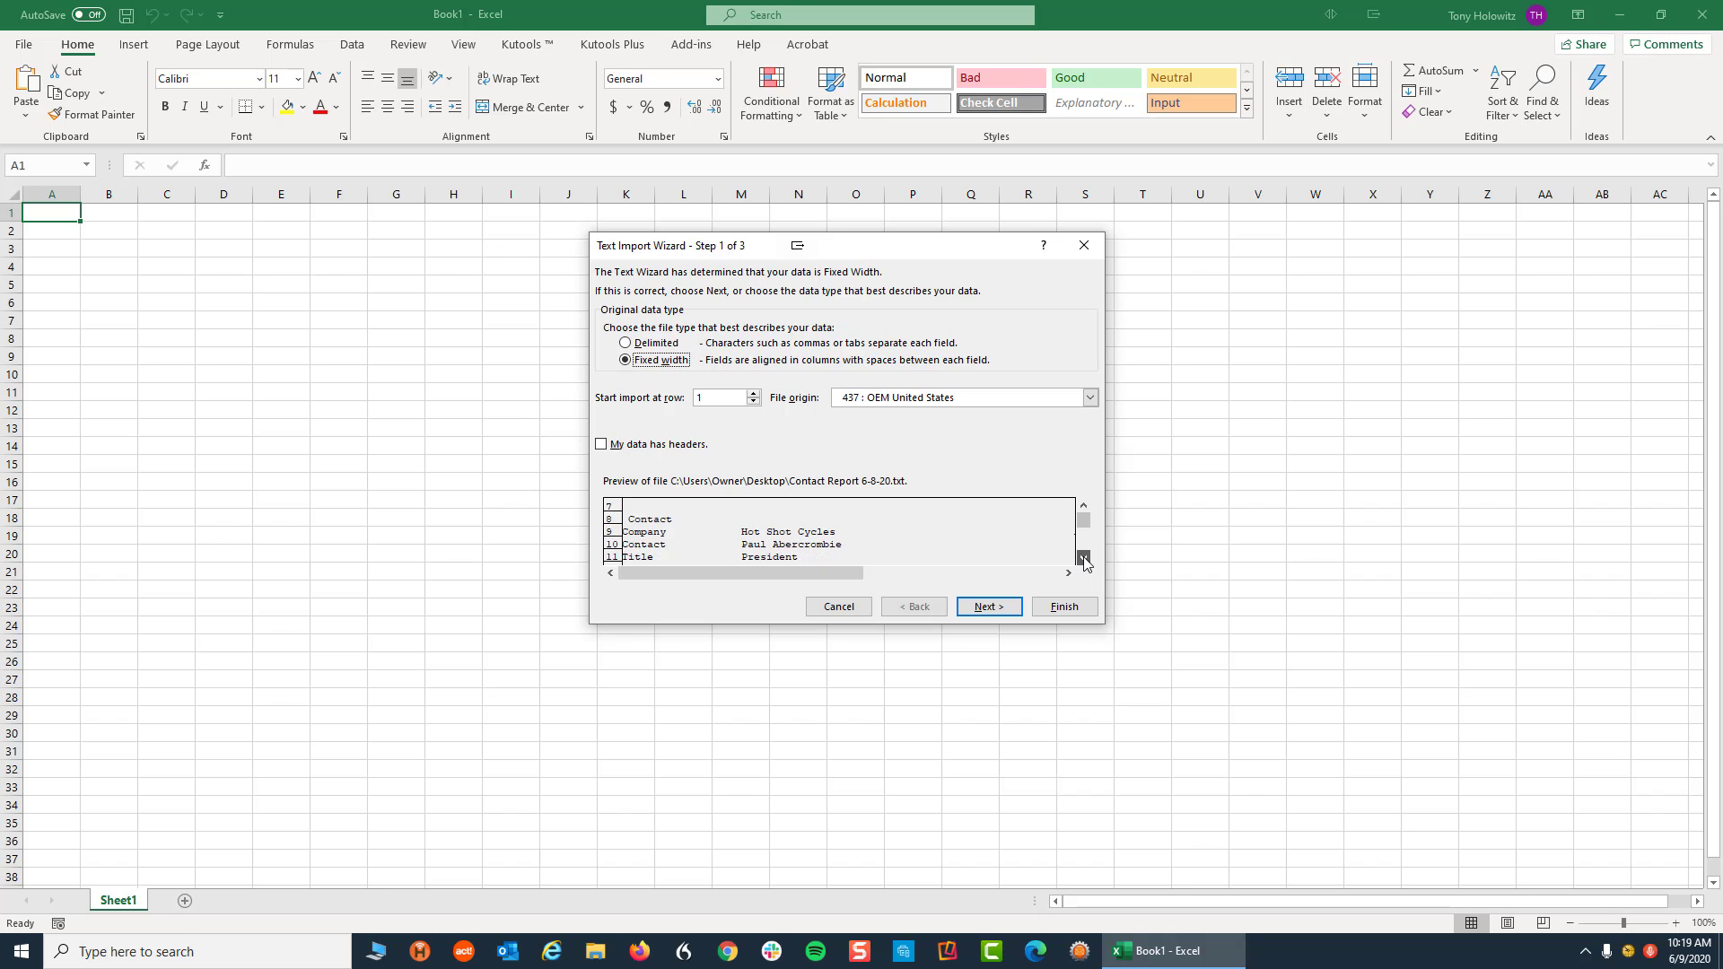
{"action": "left_click", "coordinate": [1084, 558]}
{"action": "left_click", "coordinate": [1084, 558]}
{"action": "left_click", "coordinate": [1084, 558]}
{"action": "left_click", "coordinate": [1084, 558]}
{"action": "left_click", "coordinate": [1084, 558]}
{"action": "left_click", "coordinate": [1084, 558]}
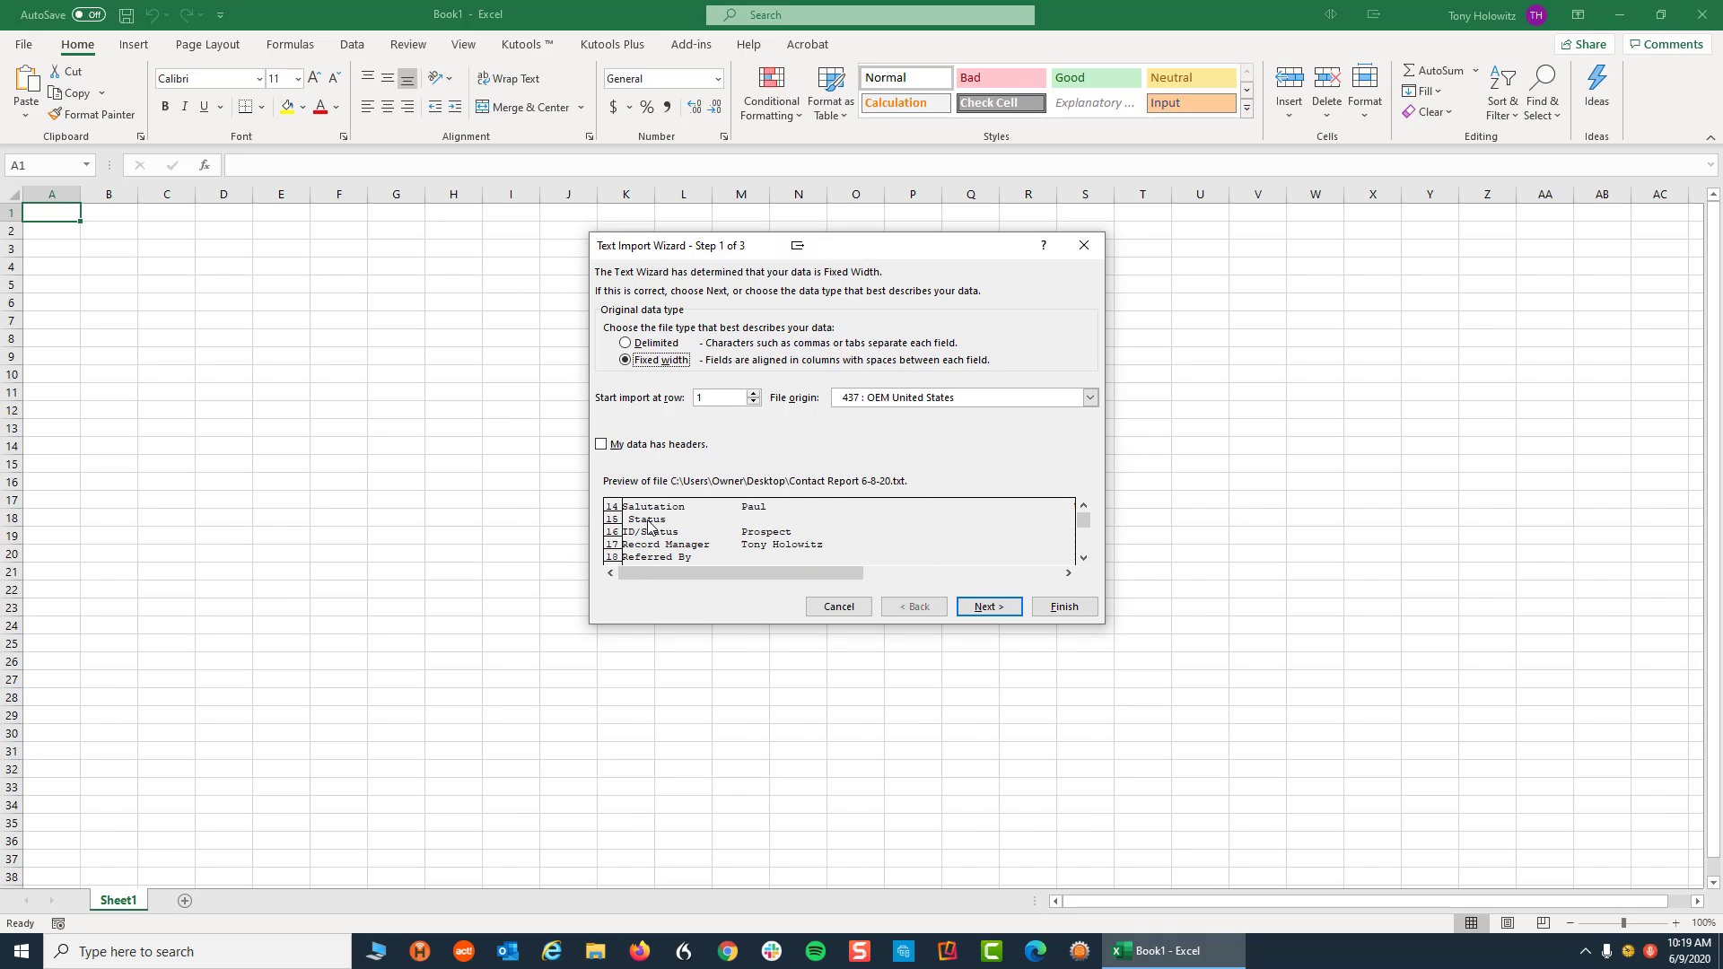
{"action": "left_click", "coordinate": [601, 446]}
{"action": "left_click", "coordinate": [839, 608]}
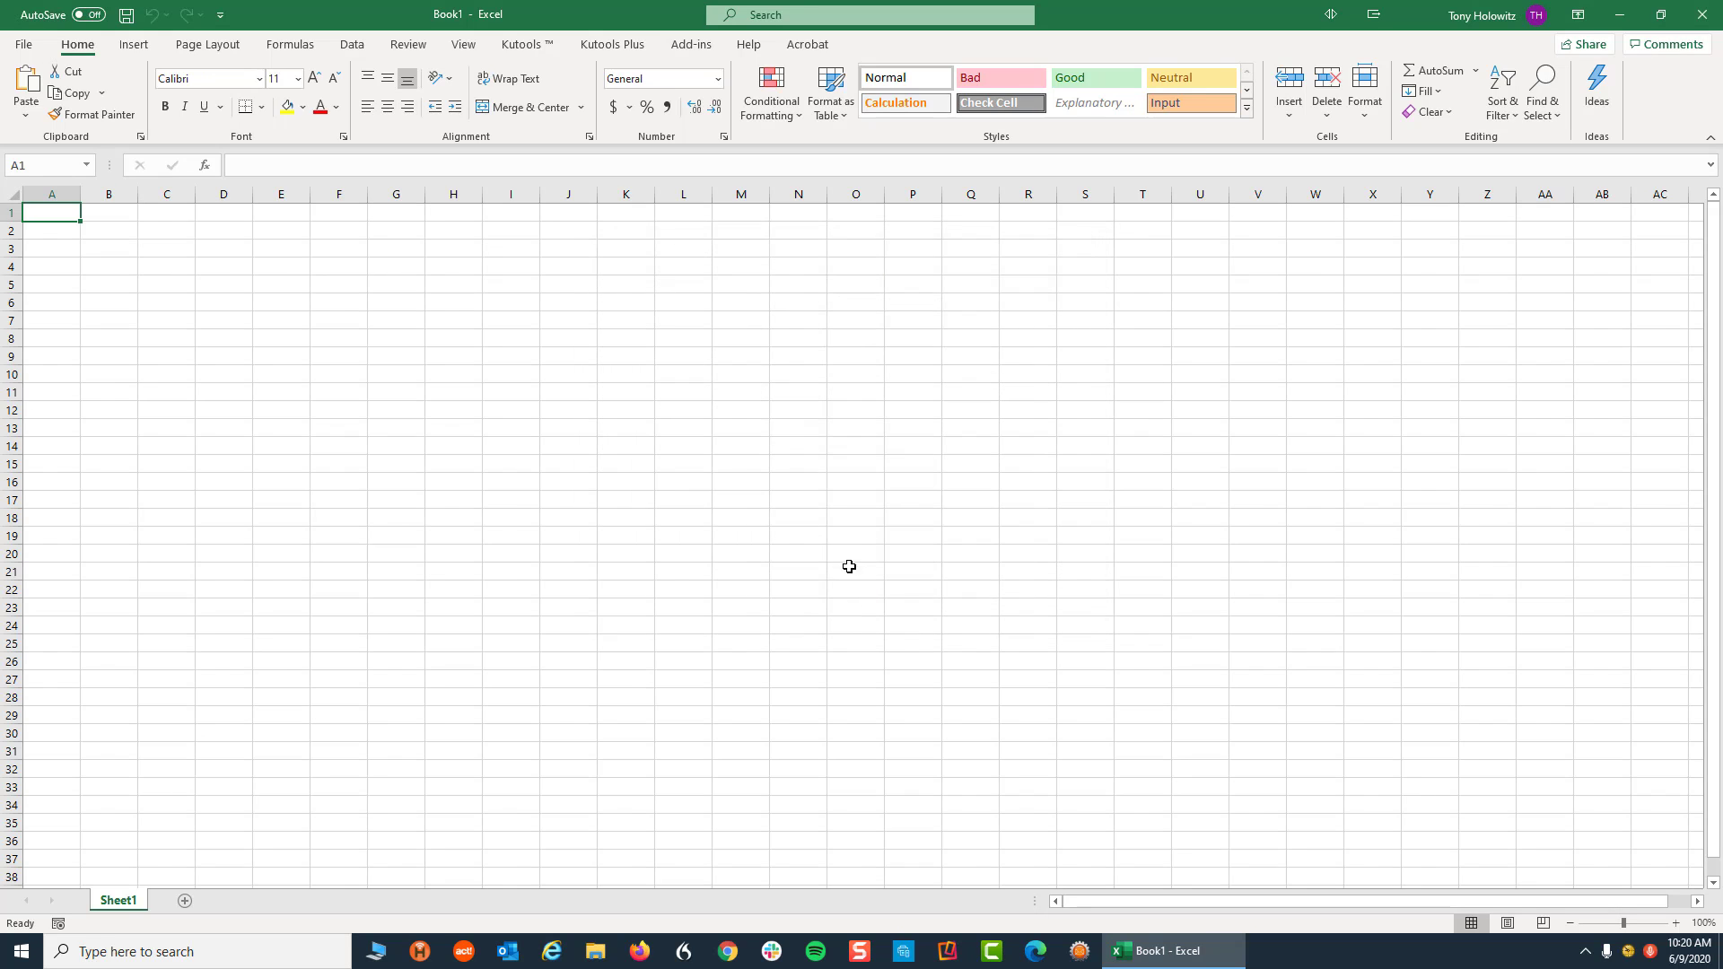
Shrink and move the blank workbook window to uncover the desktop icons, and load Contact Report 6-8-20.txt from the desktop into it.
{"action": "left_click", "coordinate": [1661, 16]}
{"action": "left_click_drag", "start_coordinate": [553, 269], "coordinate": [668, 134]}
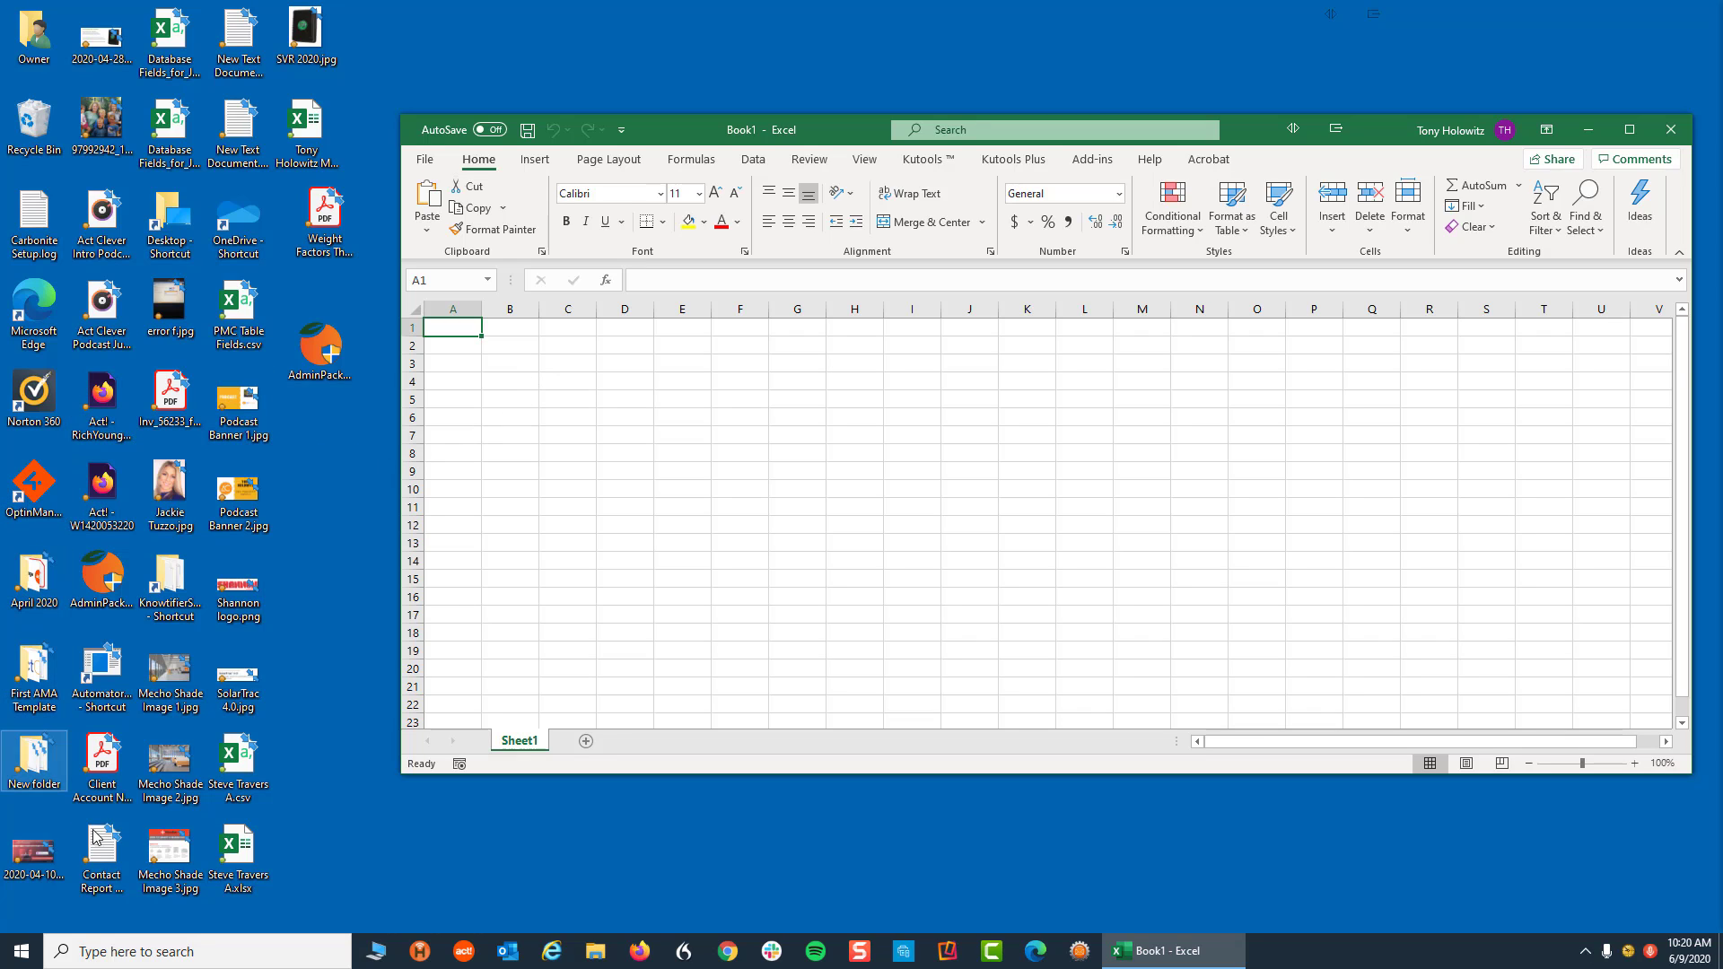
{"action": "left_click", "coordinate": [107, 854]}
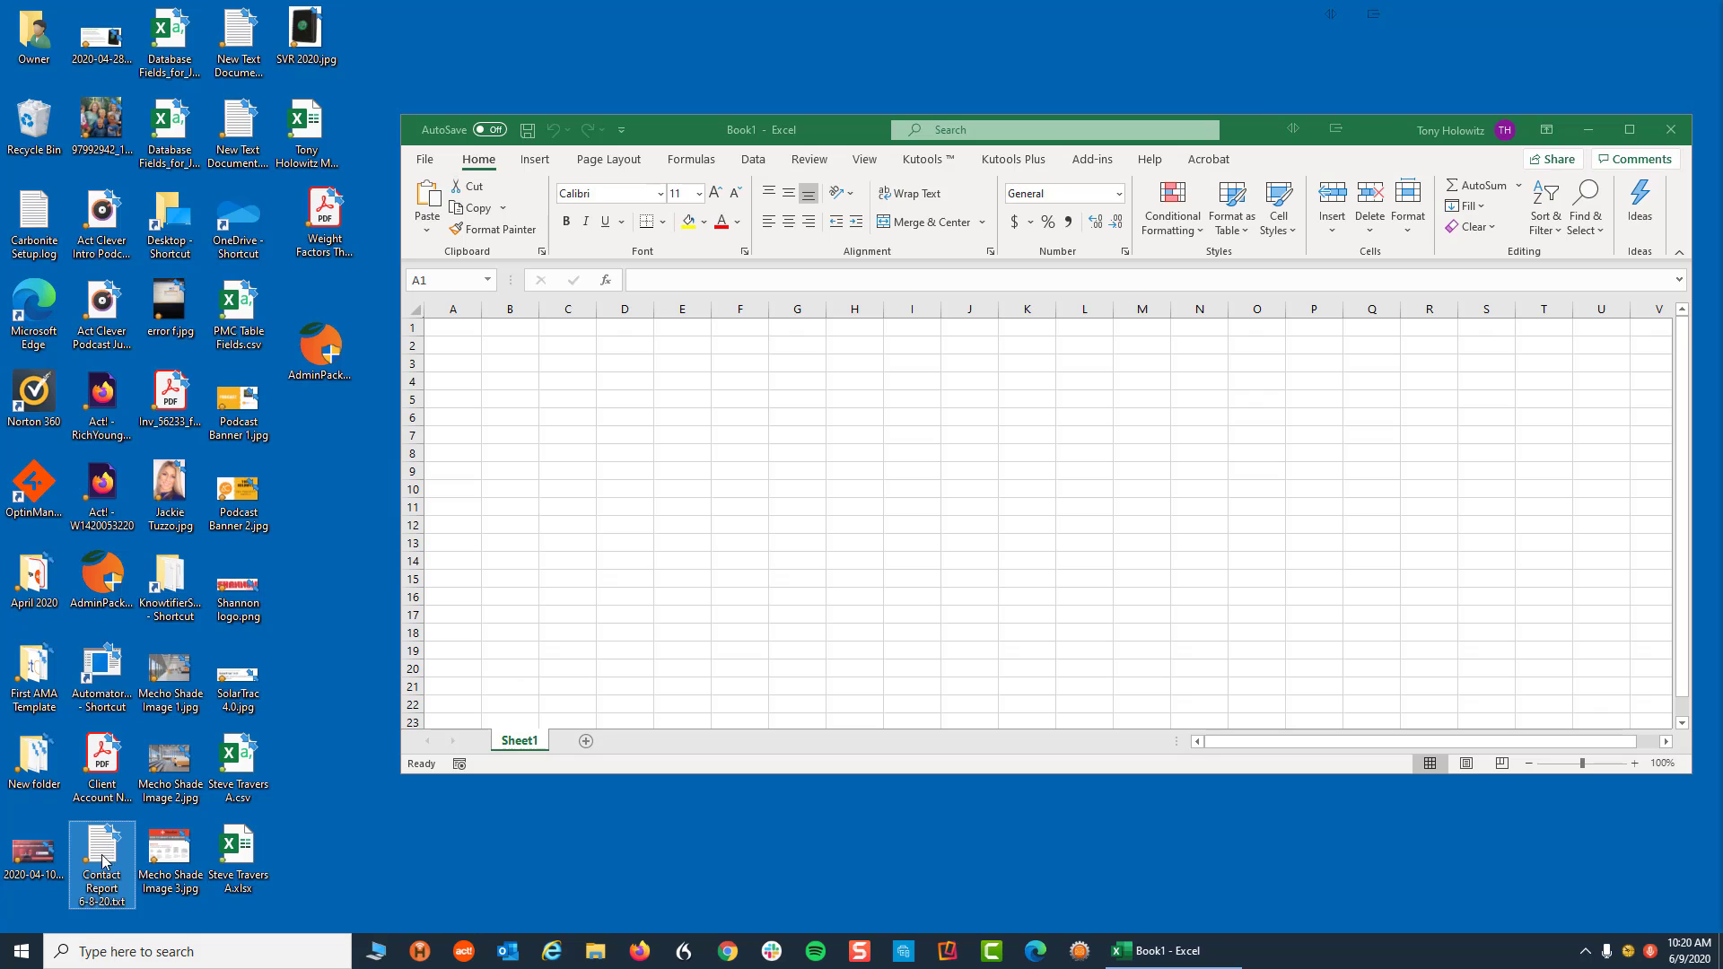
{"action": "left_click_drag", "start_coordinate": [97, 853], "coordinate": [457, 334]}
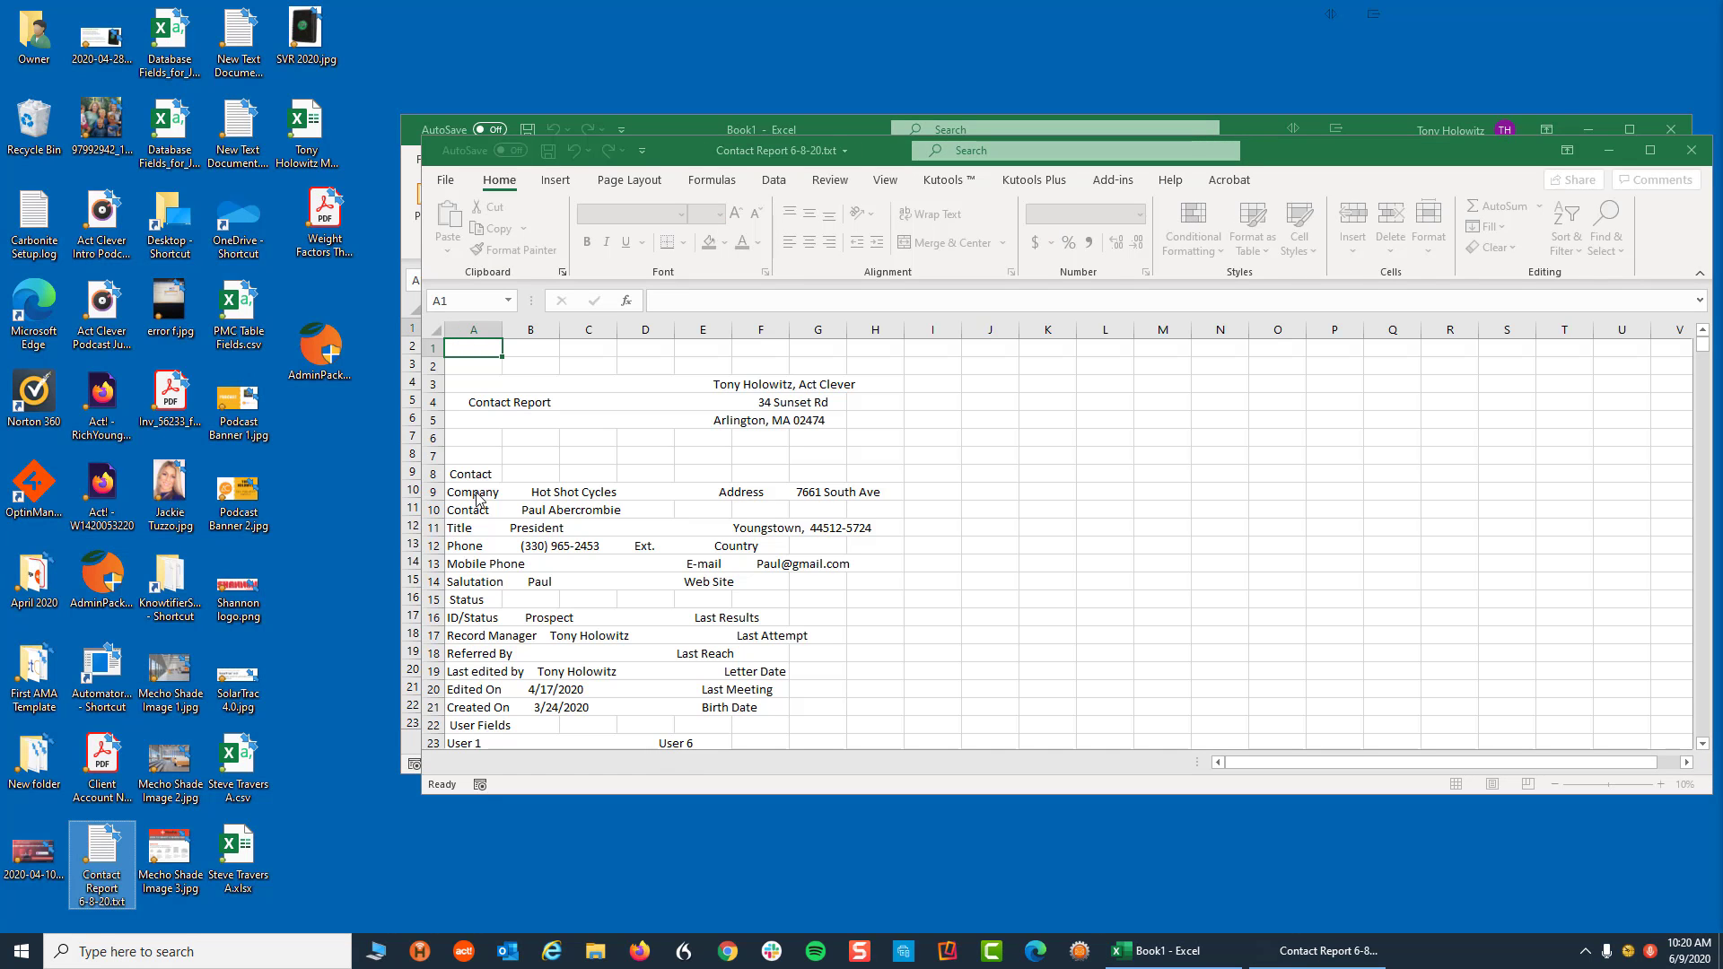
Examine how the contact records are laid out across the report's first four pages, with its window maximized.
{"action": "scroll", "coordinate": [908, 541], "scroll_direction": "down", "scroll_amount": 7}
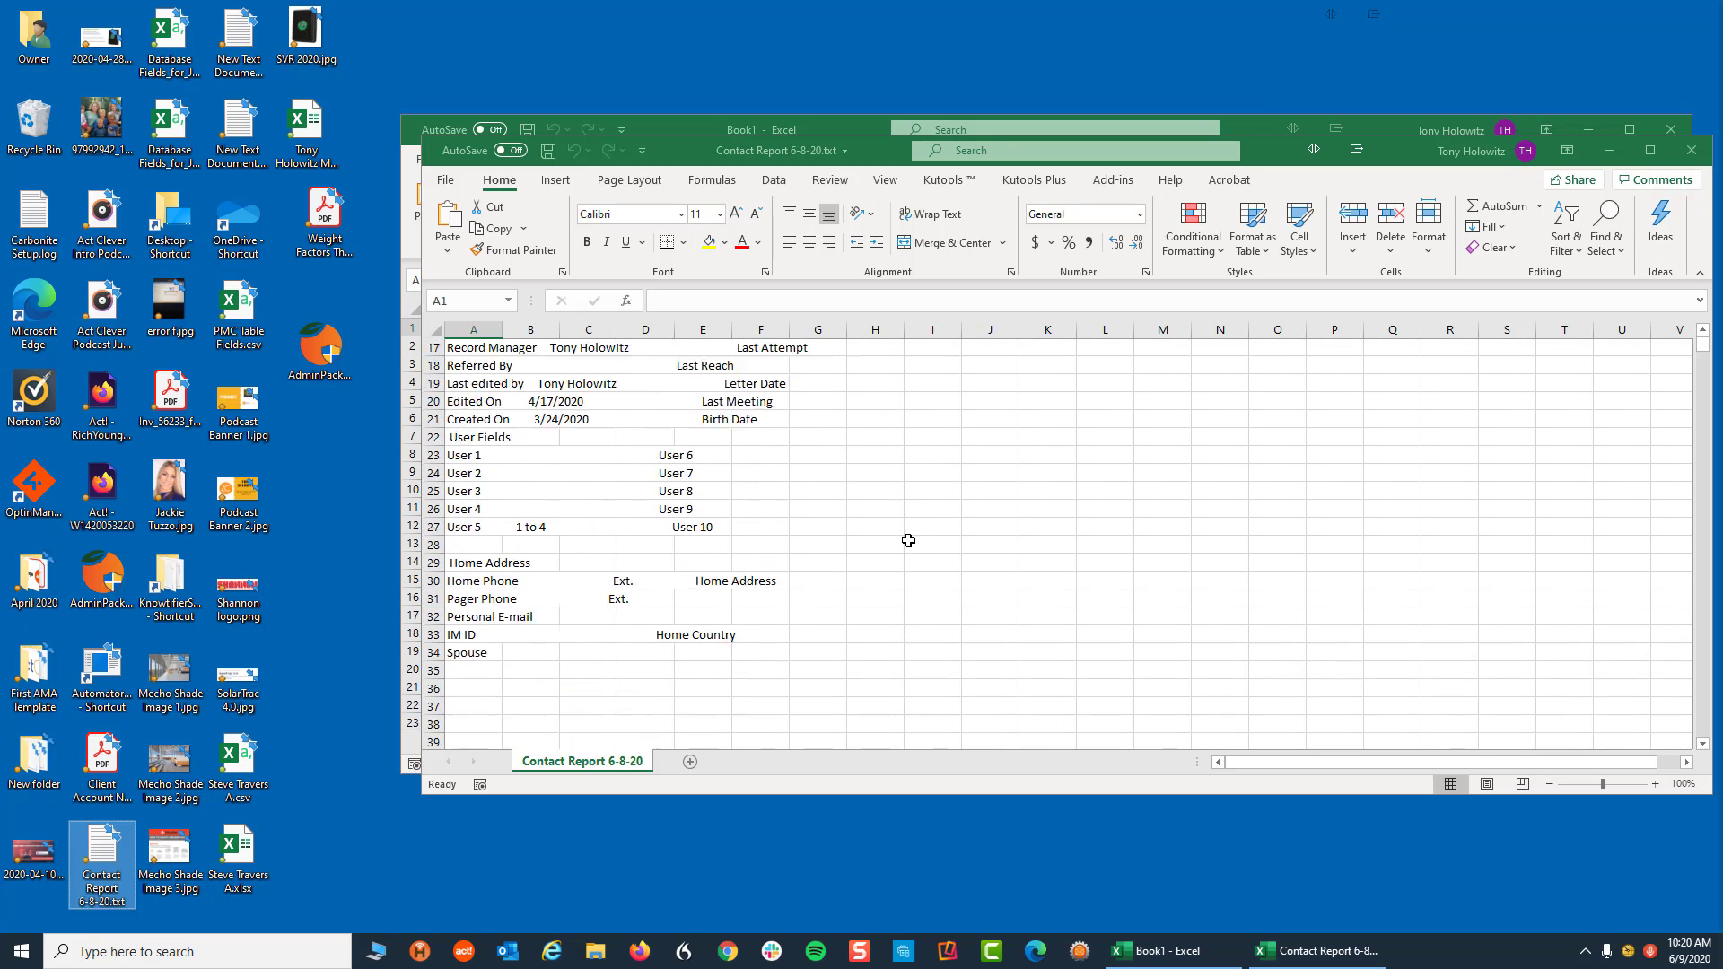
{"action": "scroll", "coordinate": [908, 541], "scroll_direction": "down", "scroll_amount": 6}
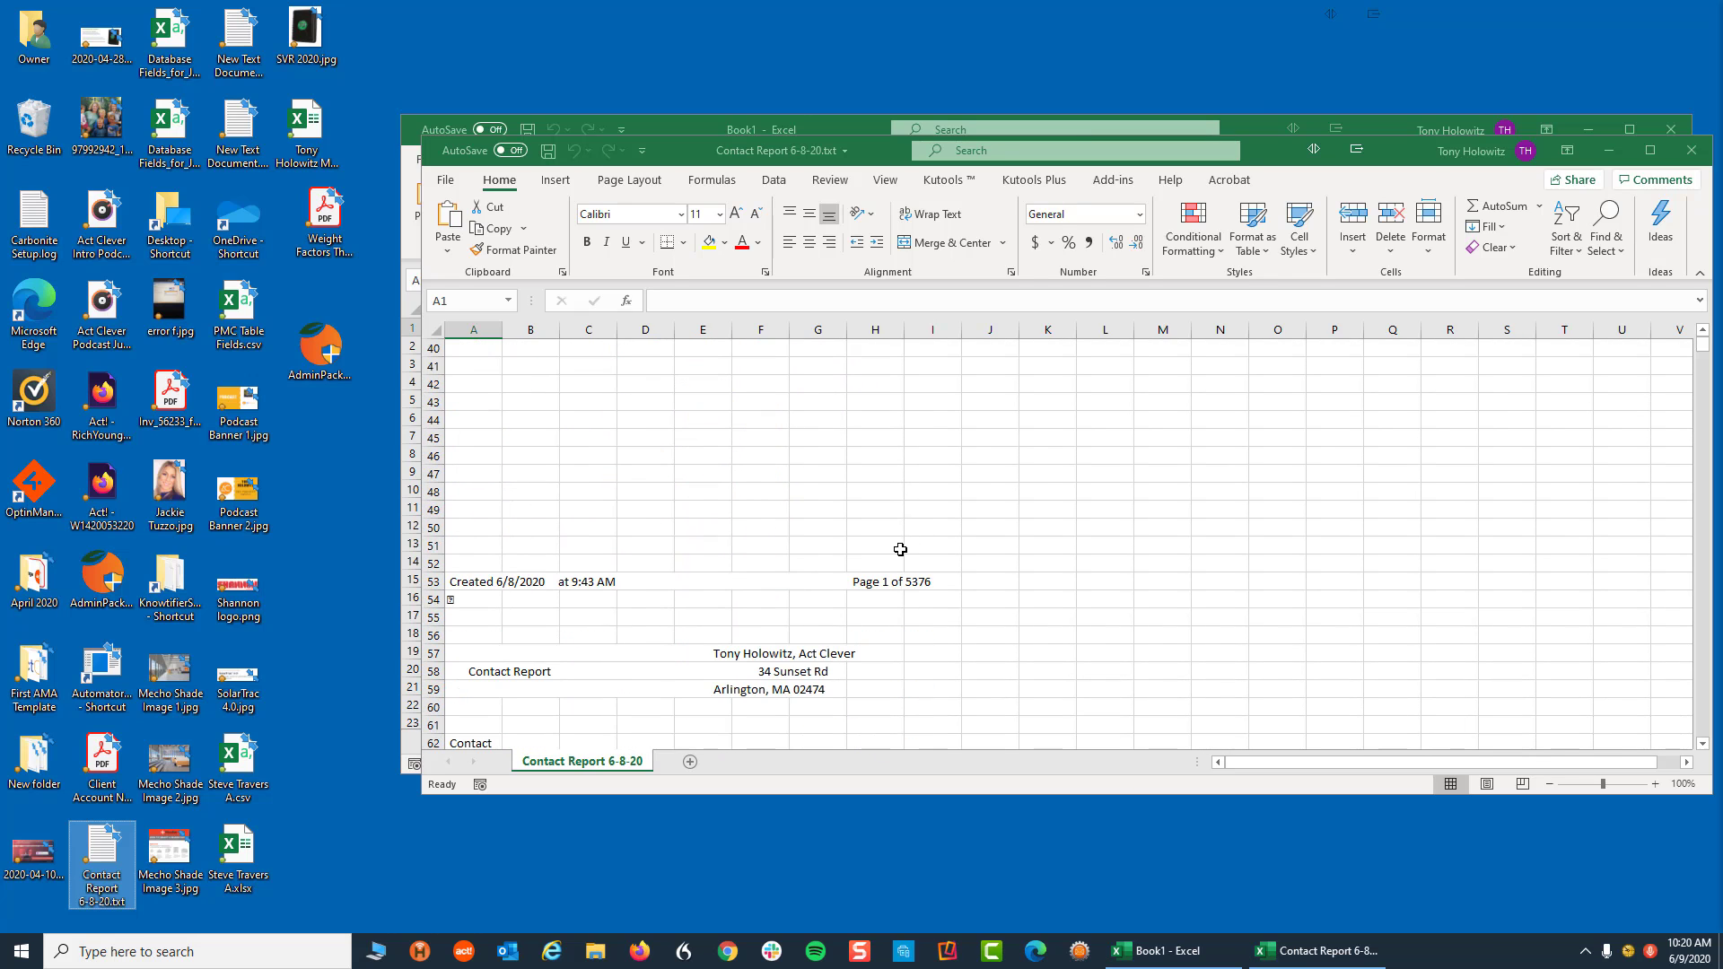
{"action": "scroll", "coordinate": [900, 549], "scroll_direction": "down", "scroll_amount": 6}
{"action": "scroll", "coordinate": [900, 549], "scroll_direction": "down", "scroll_amount": 14}
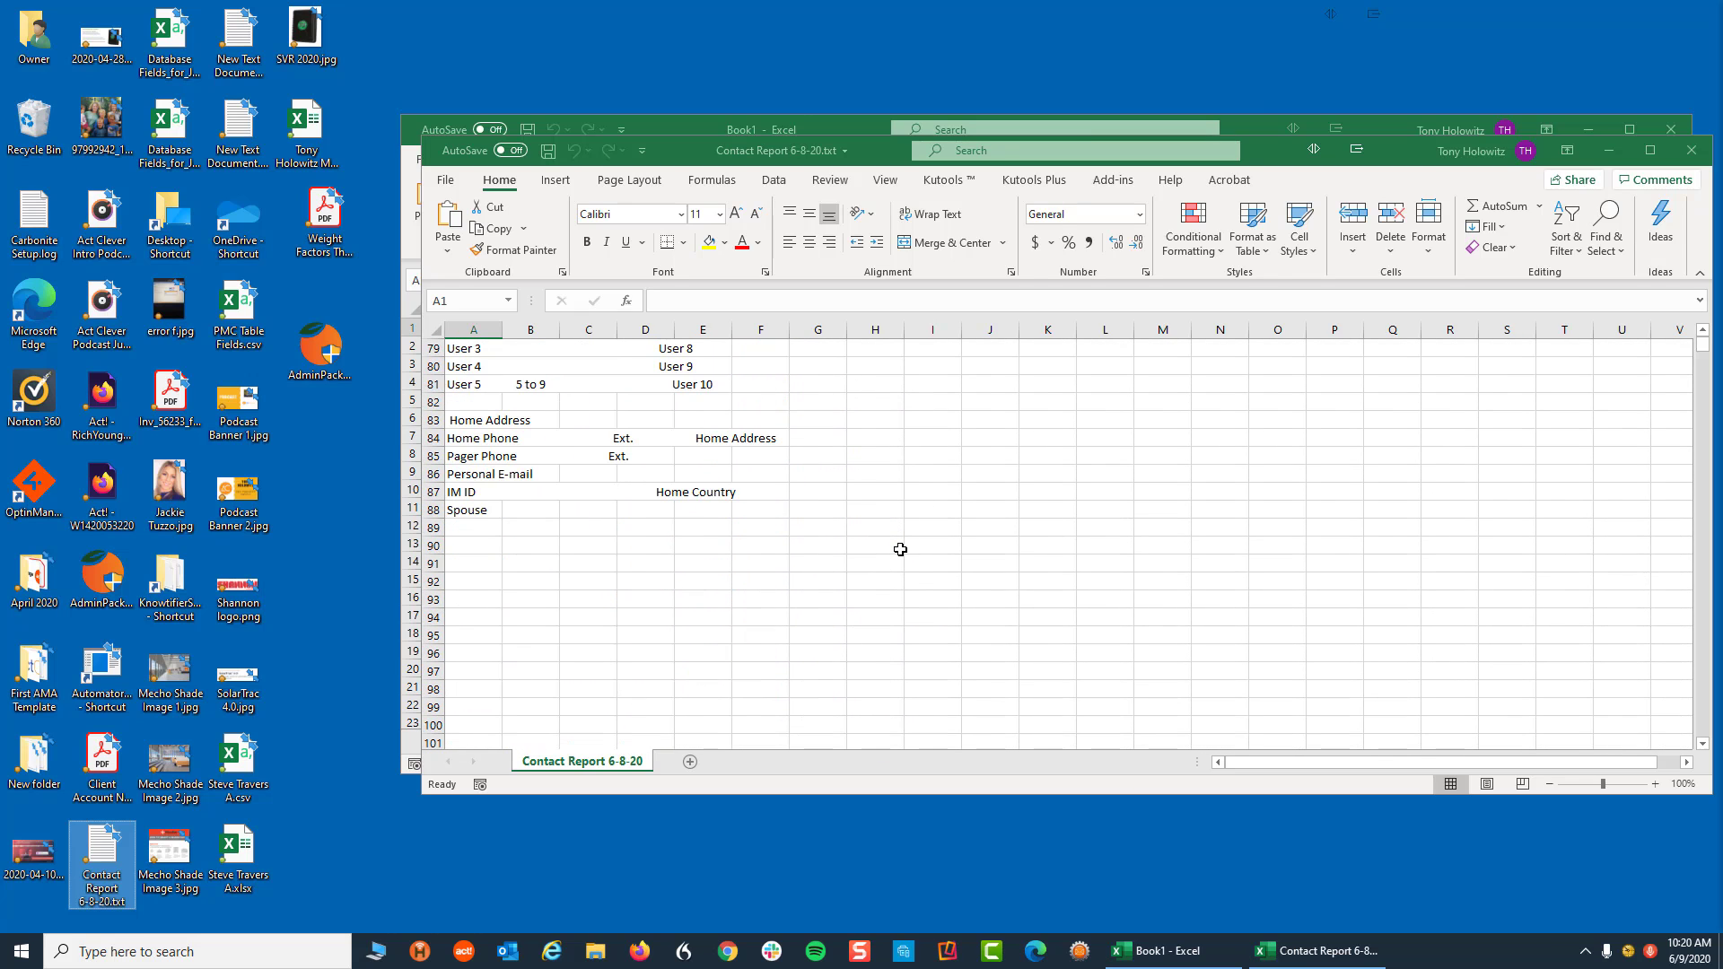
{"action": "scroll", "coordinate": [898, 550], "scroll_direction": "down", "scroll_amount": 7}
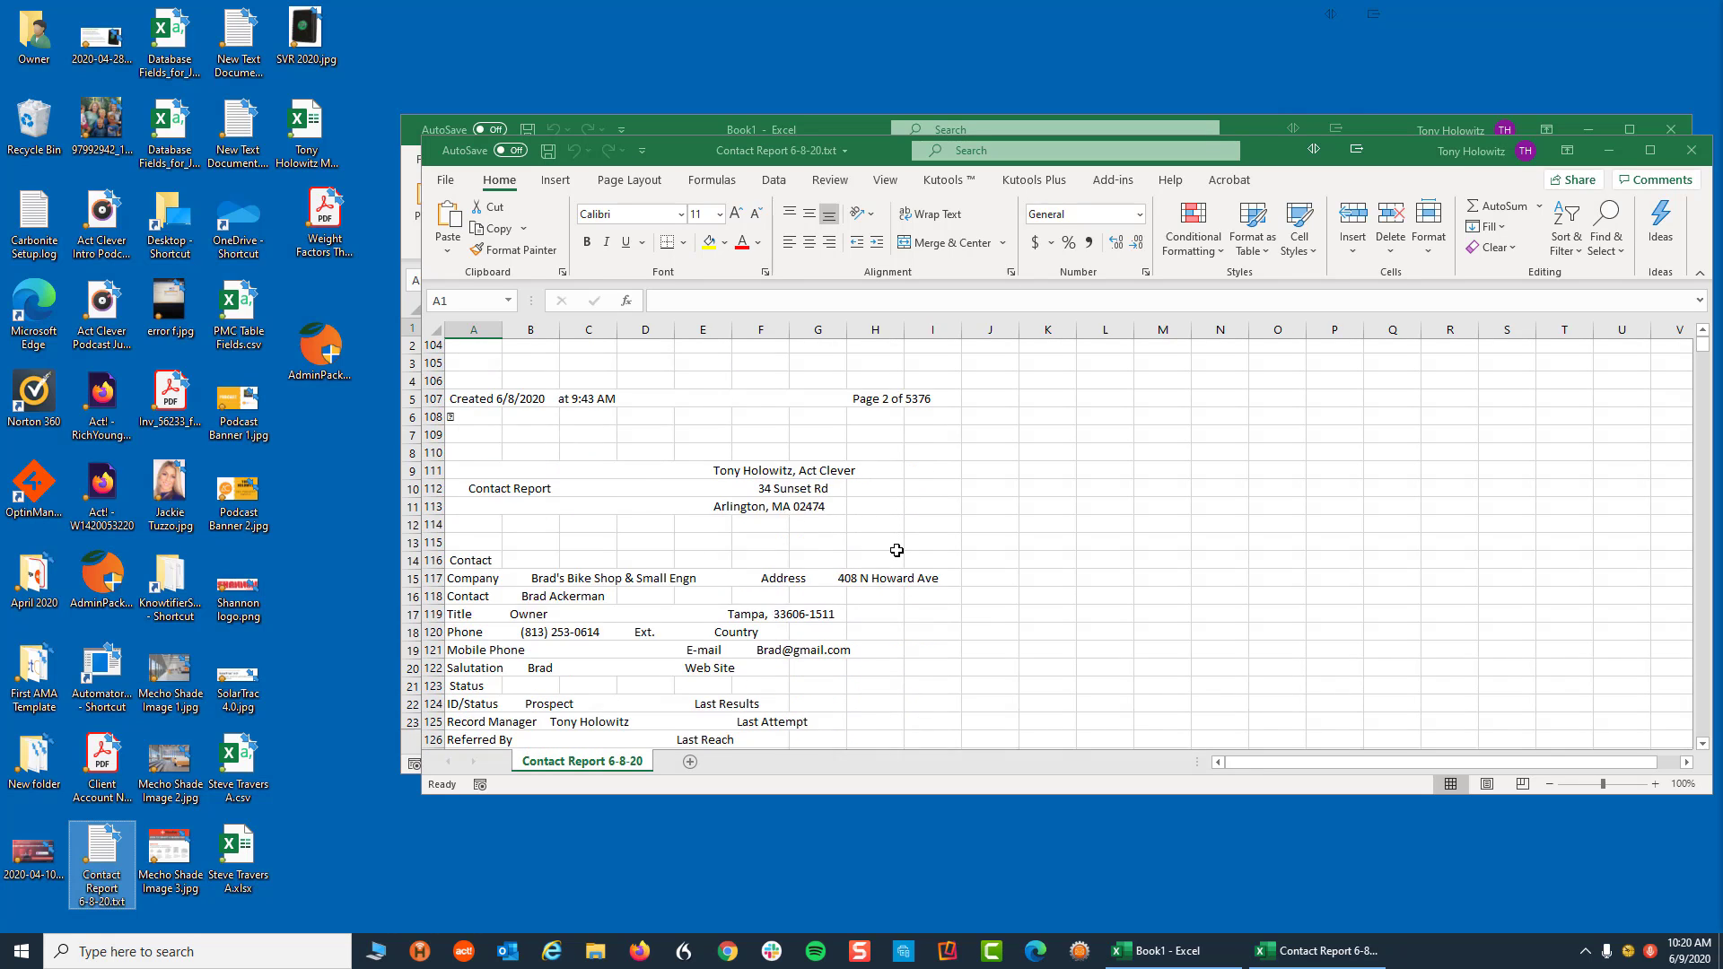
{"action": "scroll", "coordinate": [897, 550], "scroll_direction": "down", "scroll_amount": 8}
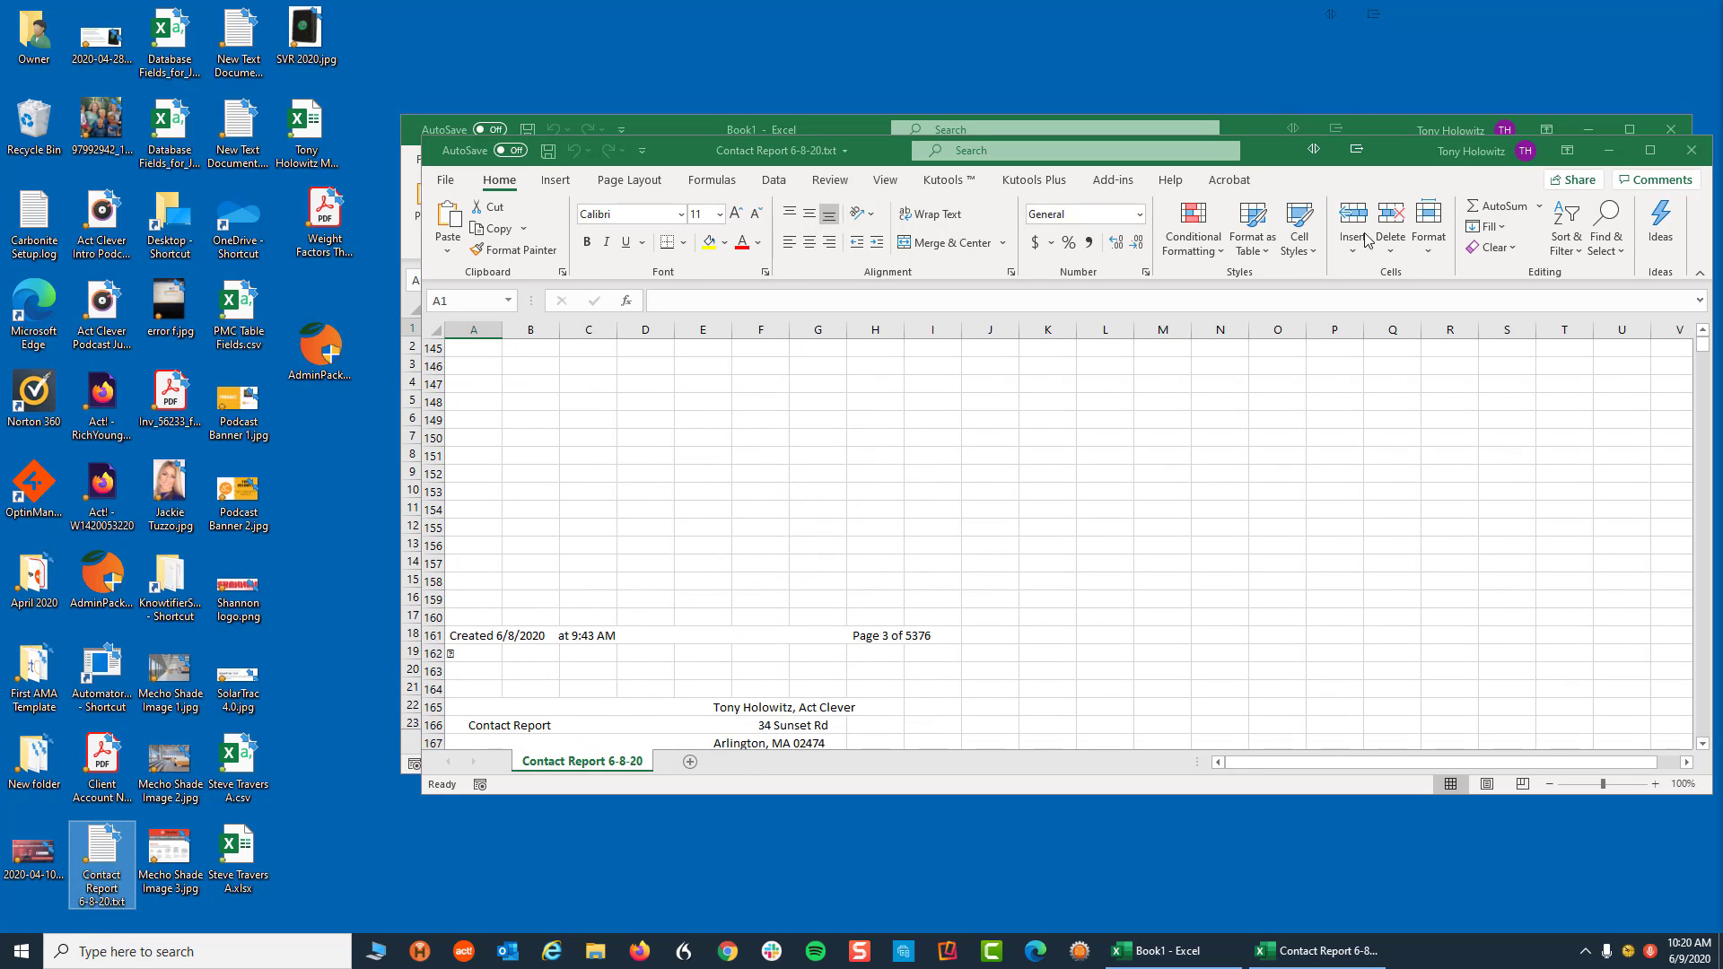
{"action": "left_click", "coordinate": [1648, 149]}
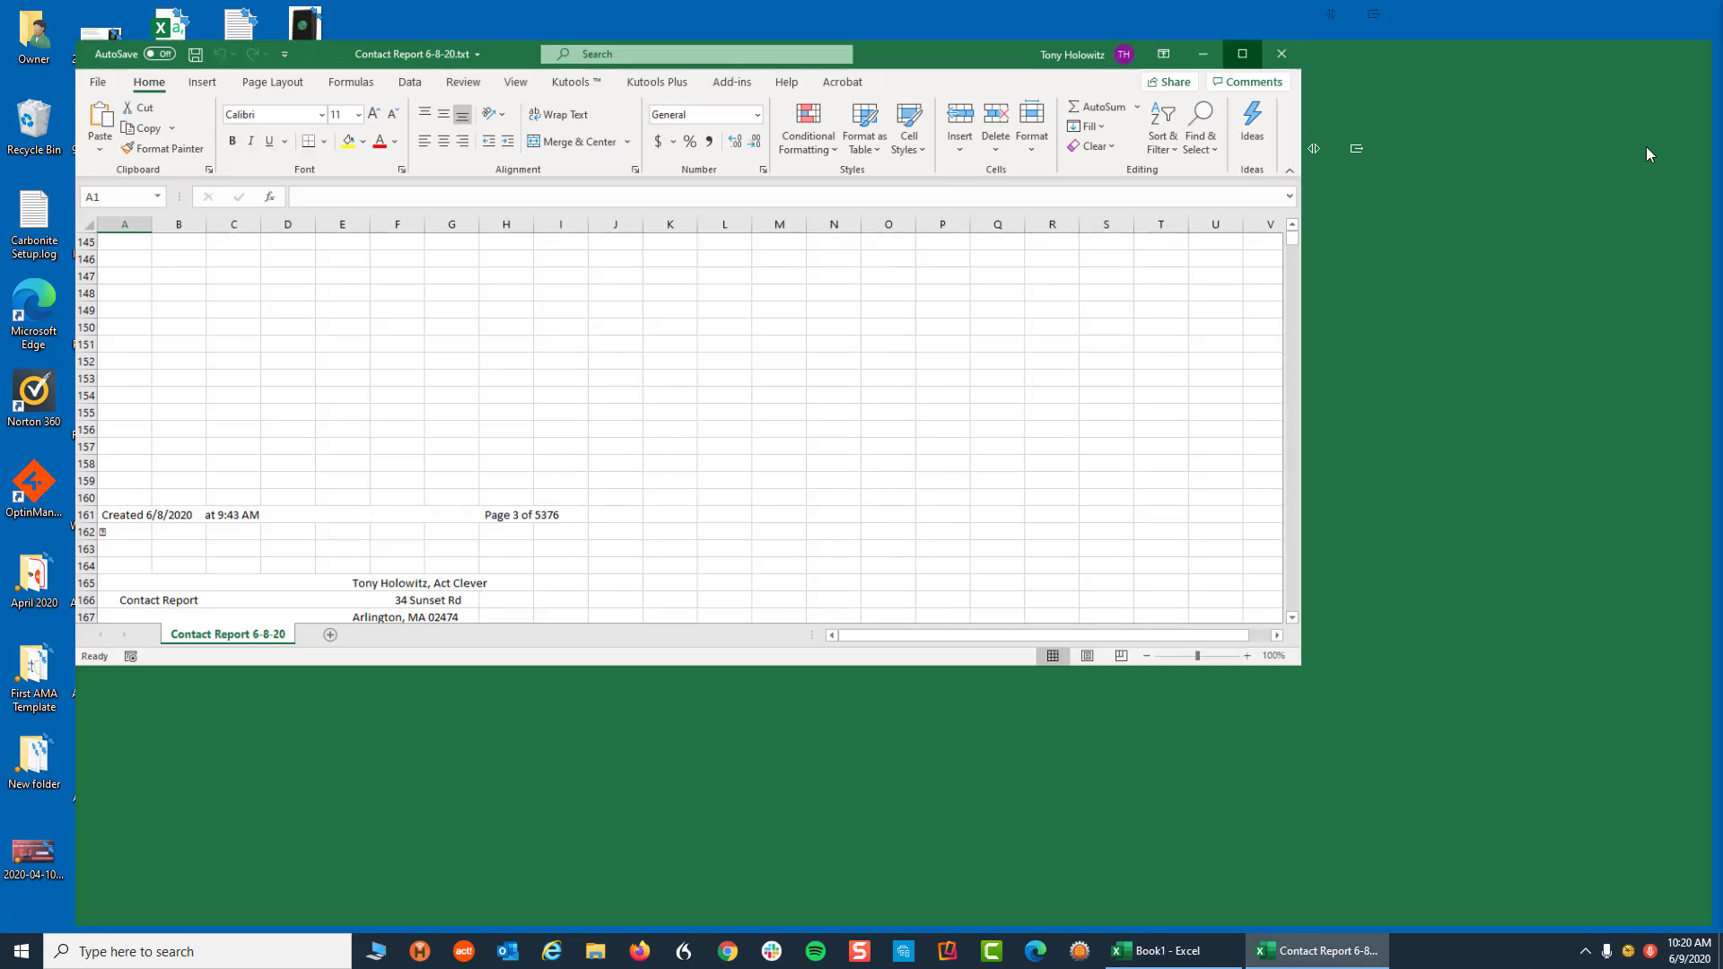
{"action": "scroll", "coordinate": [624, 457], "scroll_direction": "down", "scroll_amount": 4}
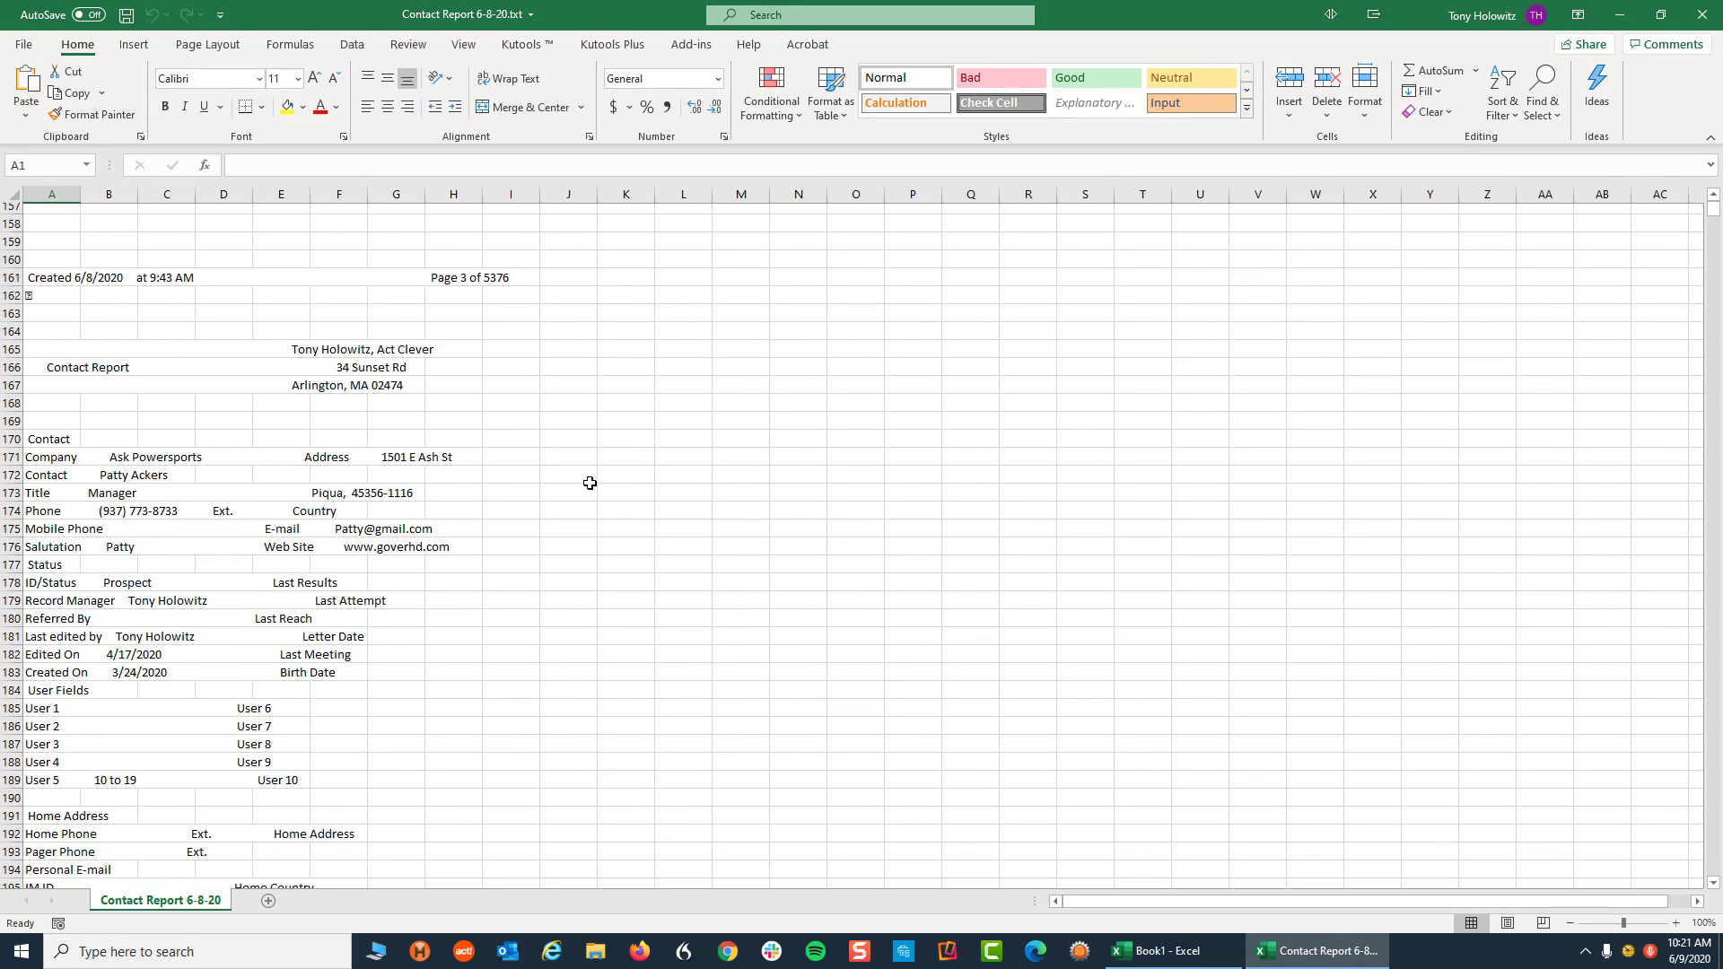
{"action": "scroll", "coordinate": [589, 481], "scroll_direction": "down", "scroll_amount": 12}
{"action": "scroll", "coordinate": [590, 483], "scroll_direction": "down", "scroll_amount": 7}
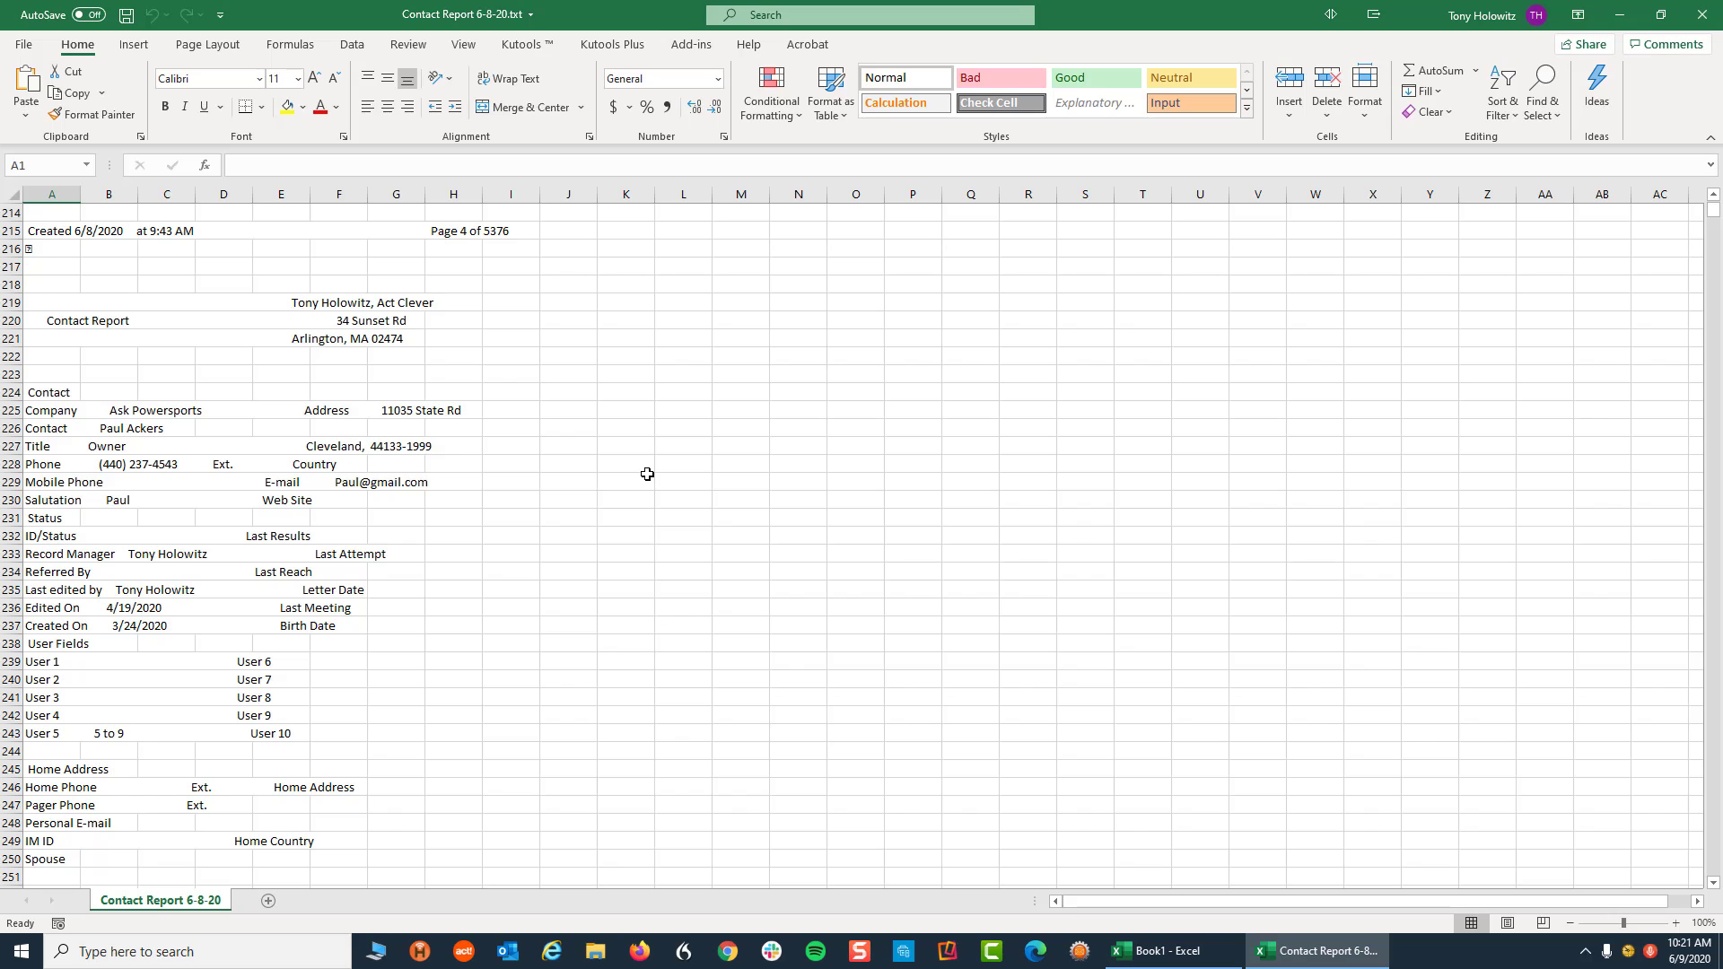
Inspect the contents of cells A225, A226 and A227, holding the Company, Contact and Title lines.
{"action": "left_click", "coordinate": [43, 414]}
{"action": "left_click", "coordinate": [45, 431]}
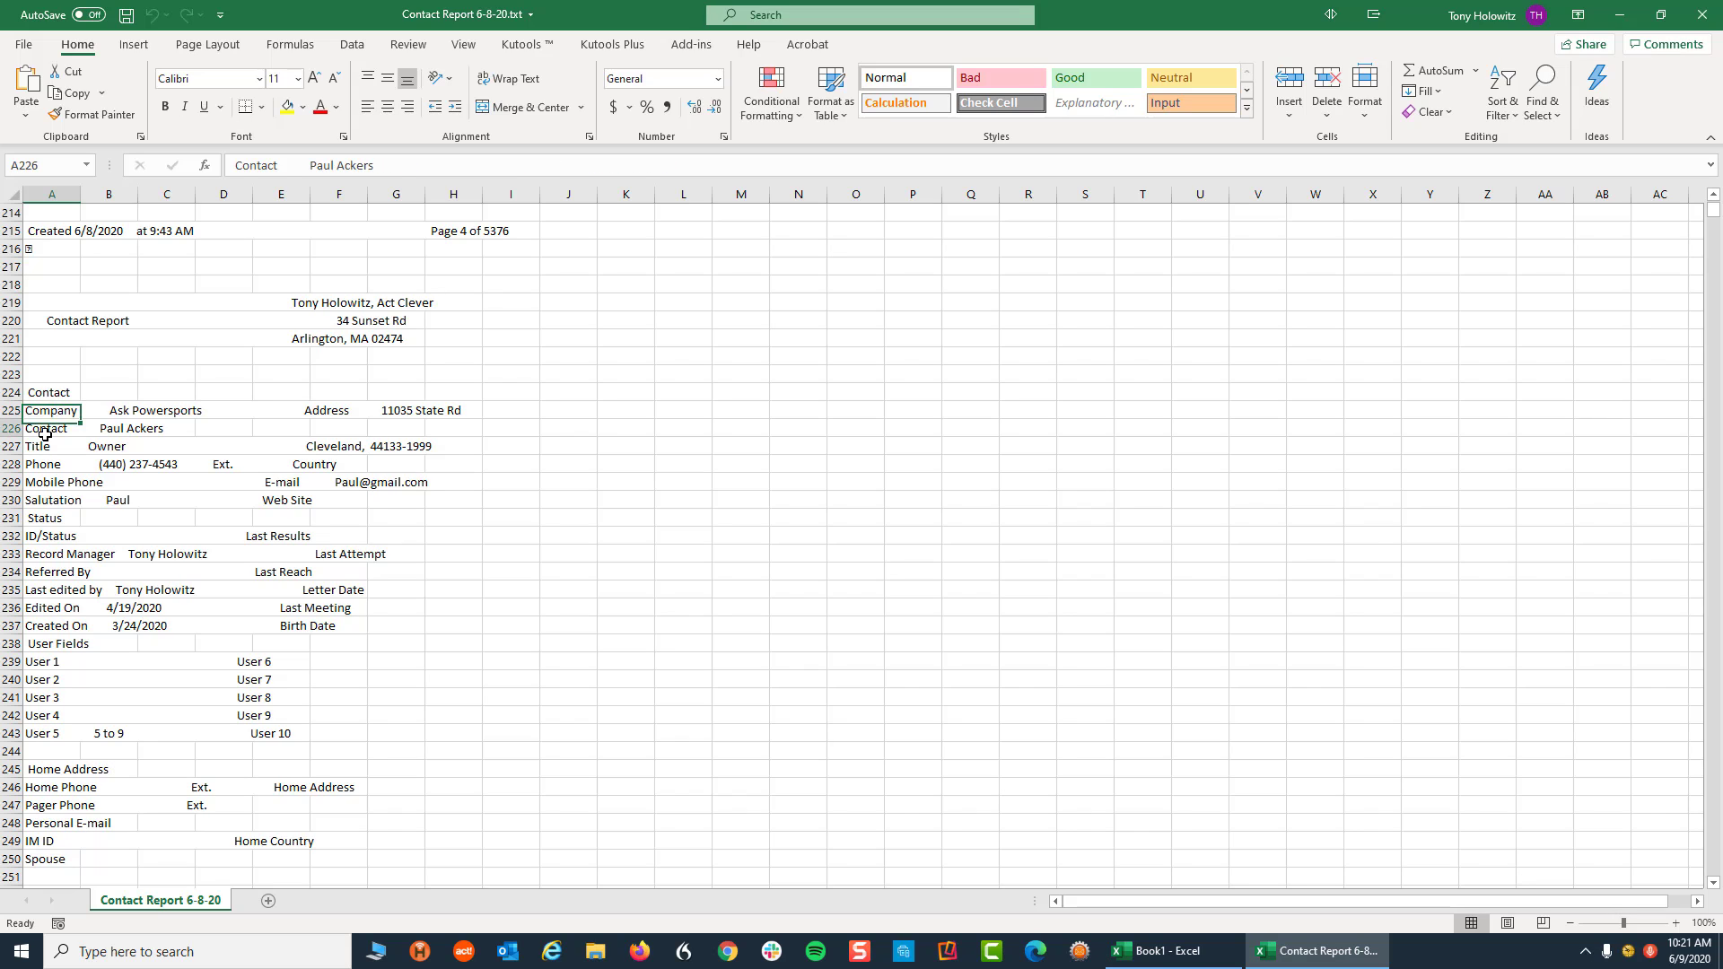
{"action": "key", "text": "Down"}
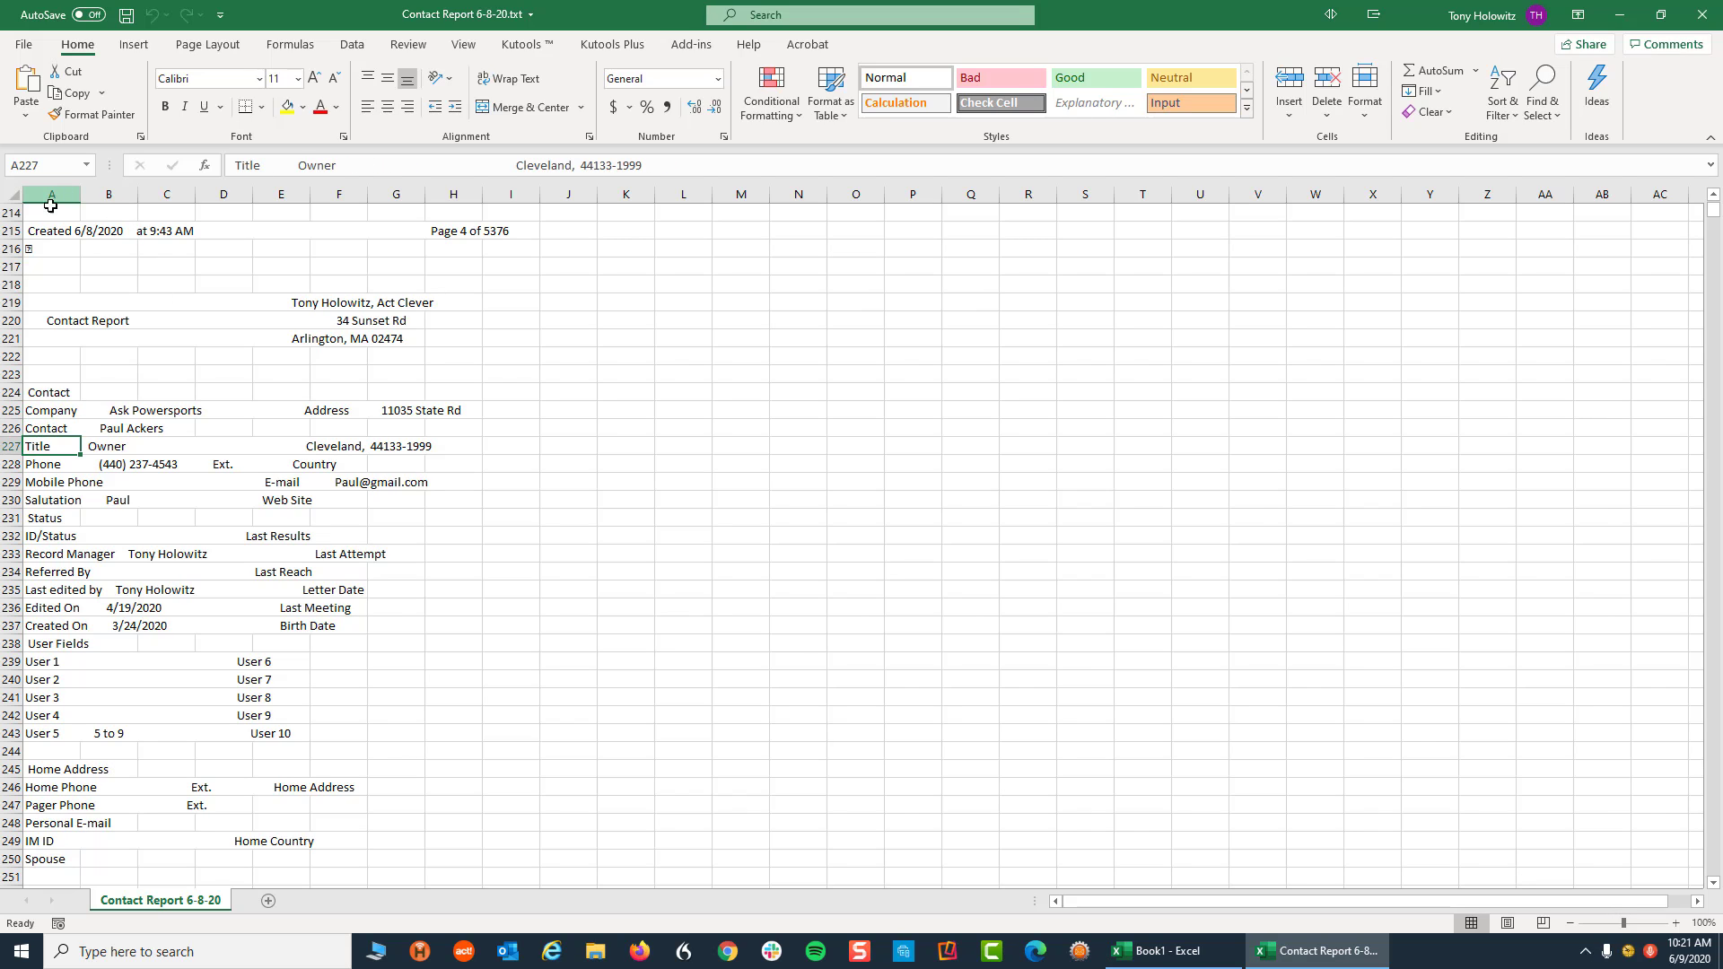